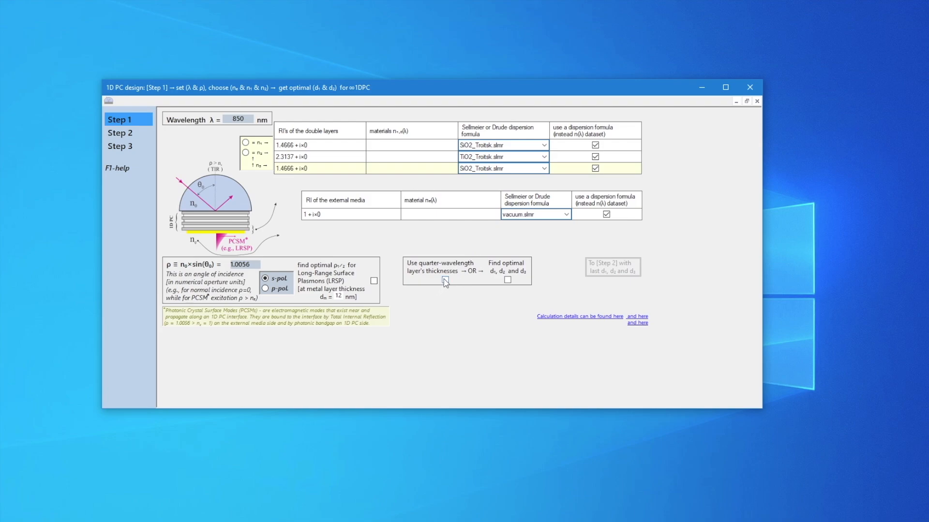
Calculate quarter-wavelength layer thicknesses and transfer them to Step 2 with a final layer thickness of 211.59 nm
{"action": "left_click", "coordinate": [446, 280]}
{"action": "left_click", "coordinate": [582, 329]}
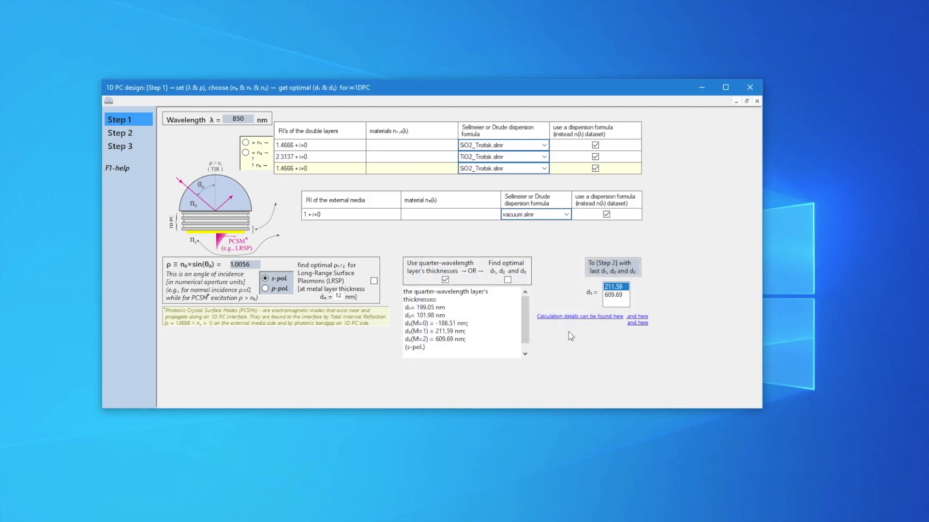
{"action": "left_click", "coordinate": [608, 273]}
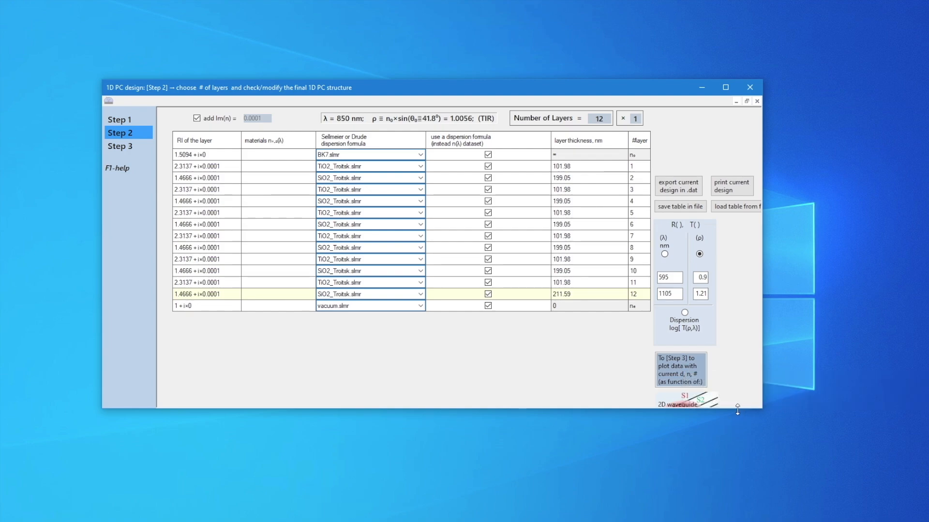
Enable the 2D waveguide mode and set the thickness of layer 12 in Slice2 to 222 nm
{"action": "left_click_drag", "start_coordinate": [735, 409], "coordinate": [735, 447]}
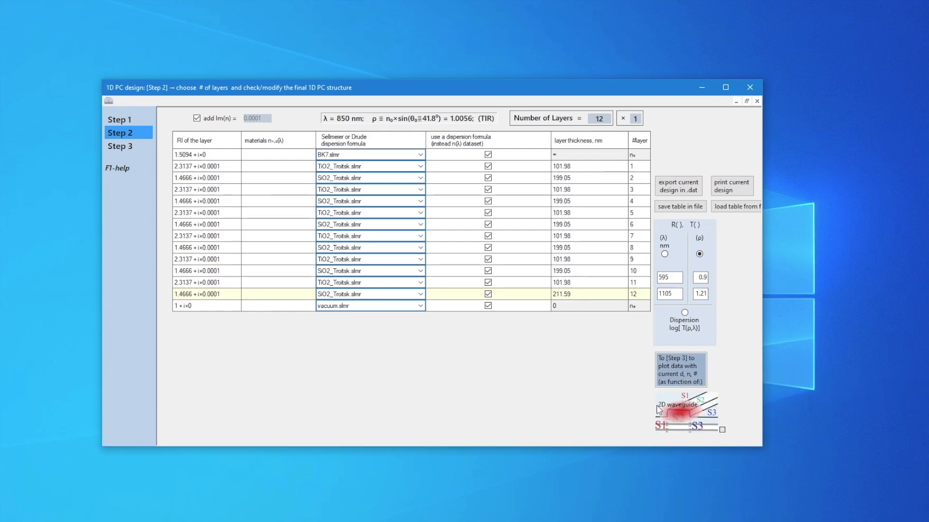
{"action": "left_click", "coordinate": [722, 430]}
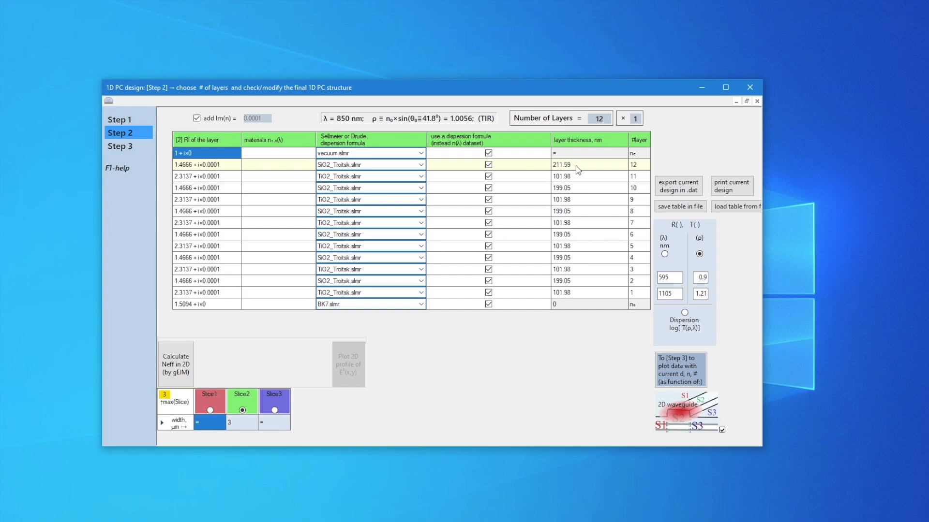
{"action": "left_click", "coordinate": [590, 169]}
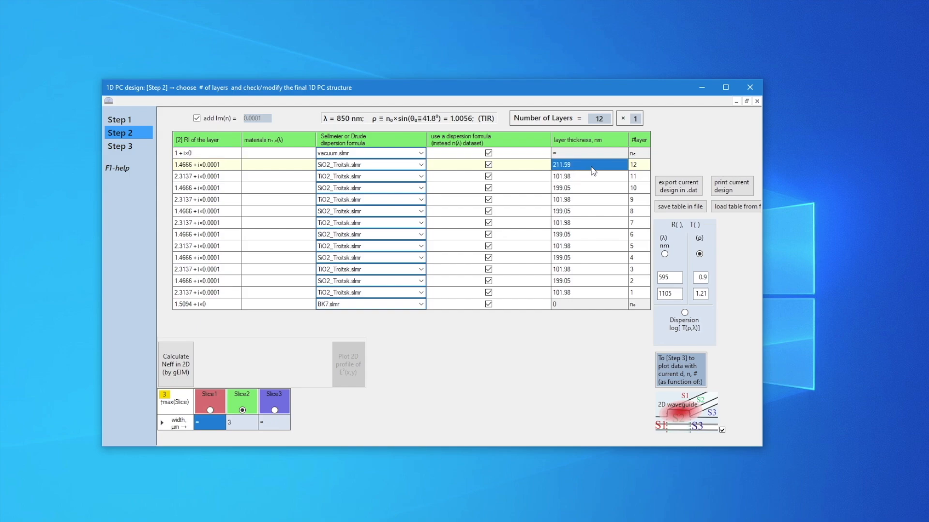
{"action": "left_click", "coordinate": [593, 167]}
{"action": "type", "text": "222"}
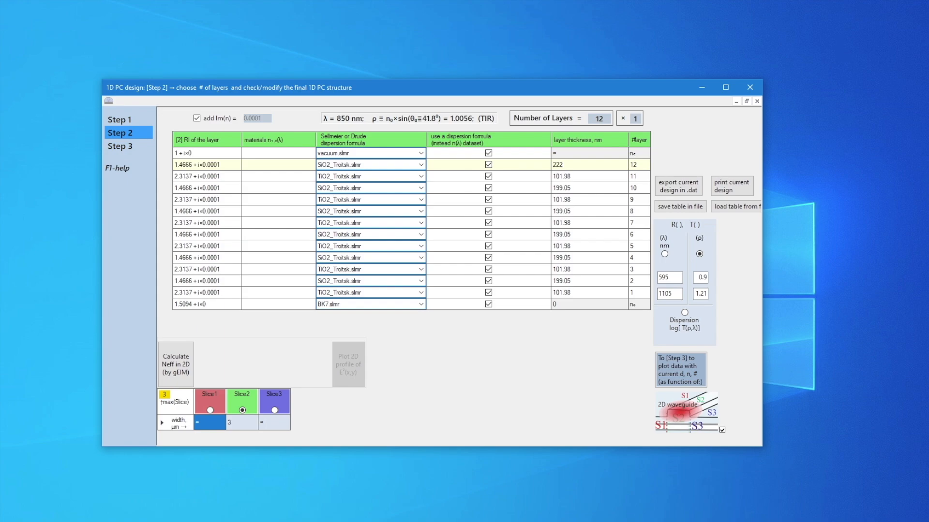
Check the layer tables of Slice1 and Slice3, and return to the table of Slice2
{"action": "left_click", "coordinate": [274, 410]}
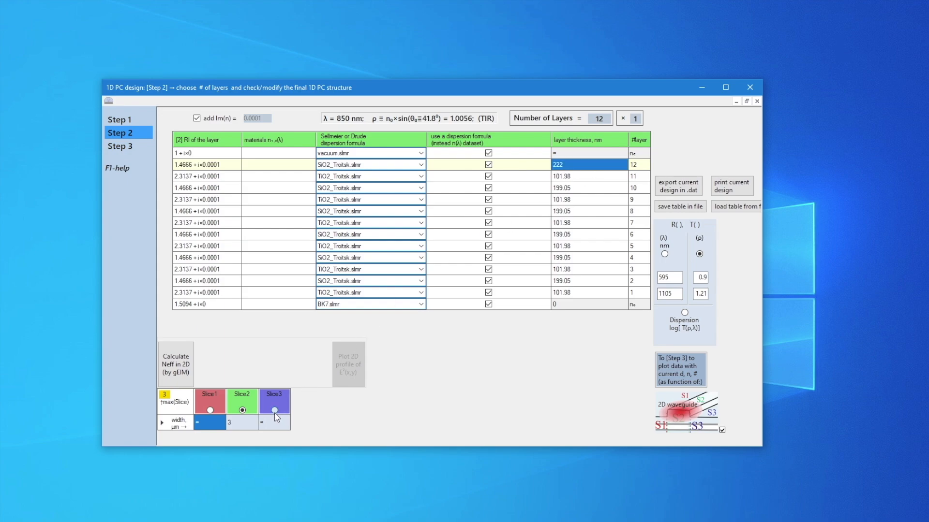
{"action": "left_click", "coordinate": [210, 410]}
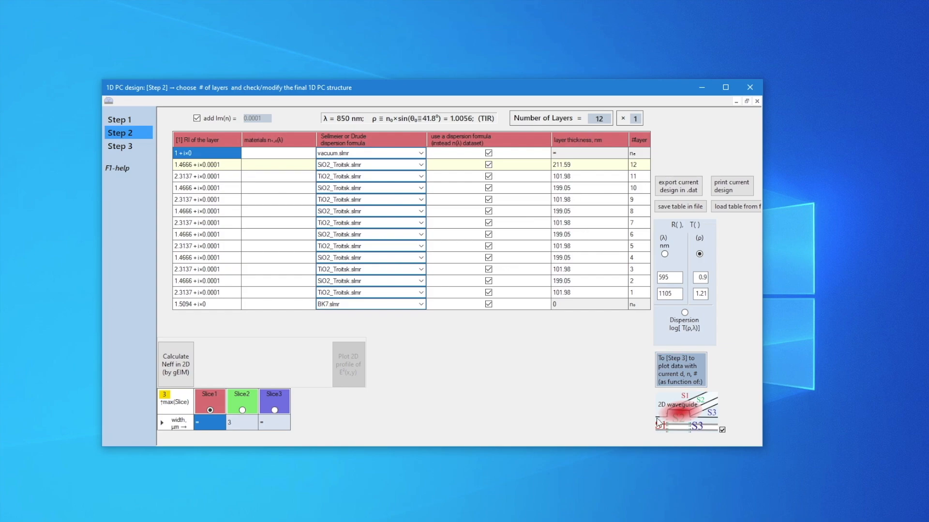
{"action": "left_click", "coordinate": [274, 411]}
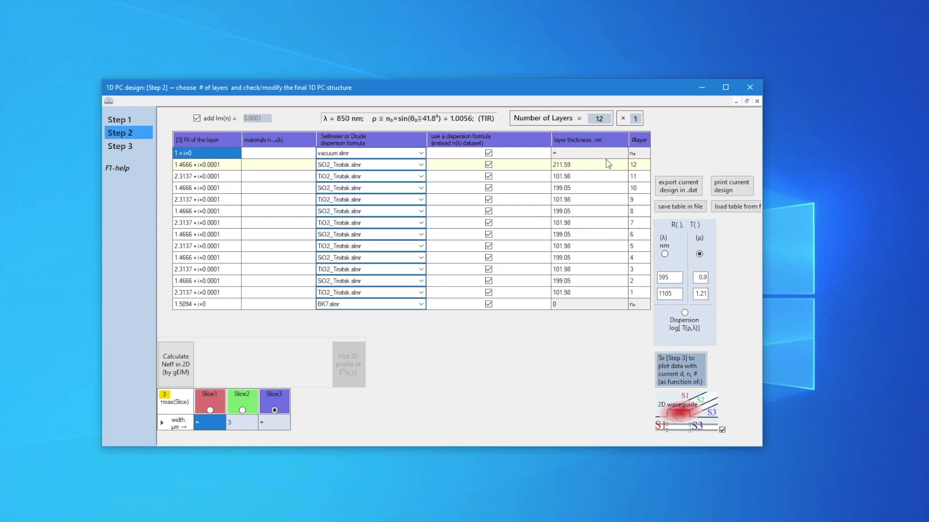
{"action": "left_click", "coordinate": [241, 410]}
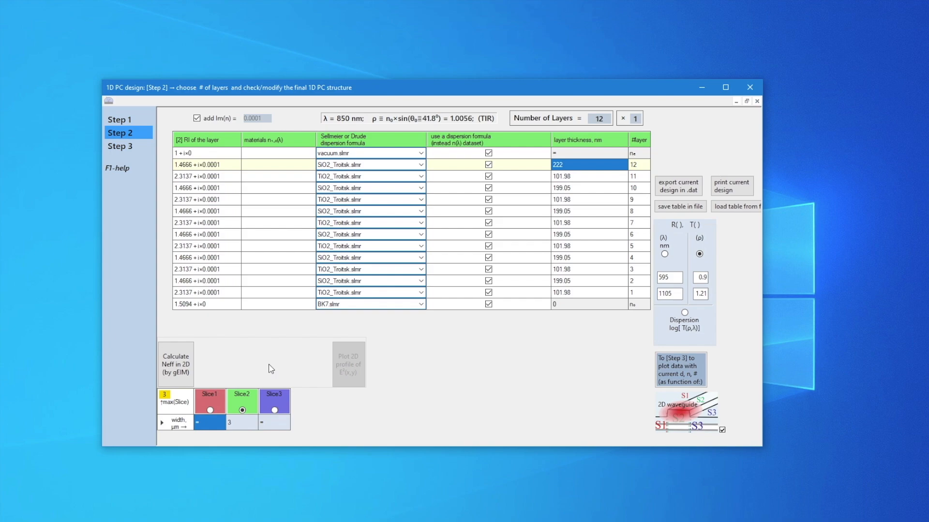
Calculate Neff in 2D by gEIM and plot the 2D profile of E²(x,y)
{"action": "left_click", "coordinate": [183, 367]}
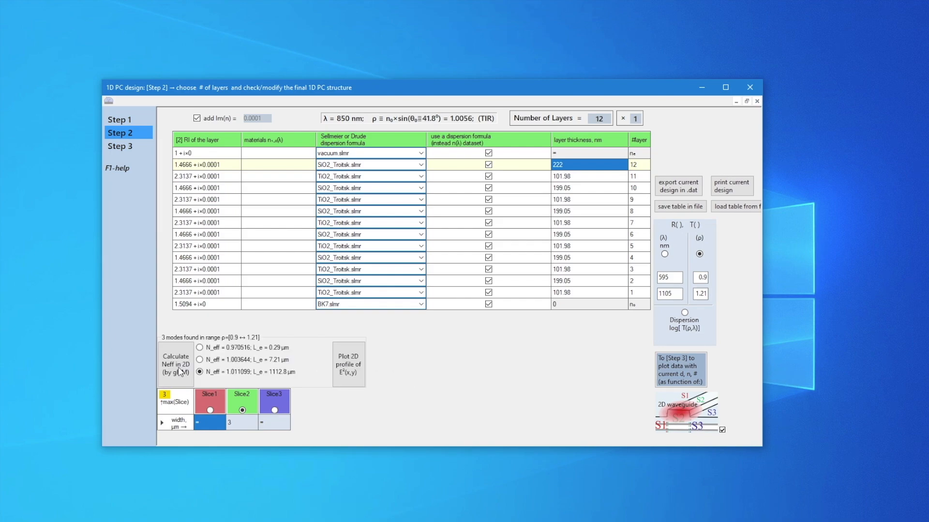
{"action": "left_click", "coordinate": [351, 370]}
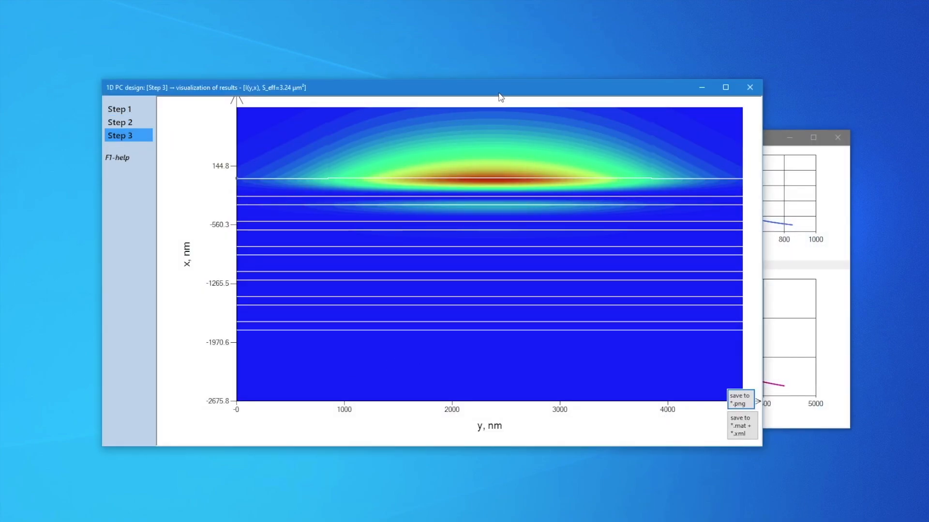
Examine the 2D intensity map and the transverse field intensity distributions, closing the distributions window after returning to Step 2
{"action": "left_click_drag", "start_coordinate": [499, 94], "coordinate": [503, 74]}
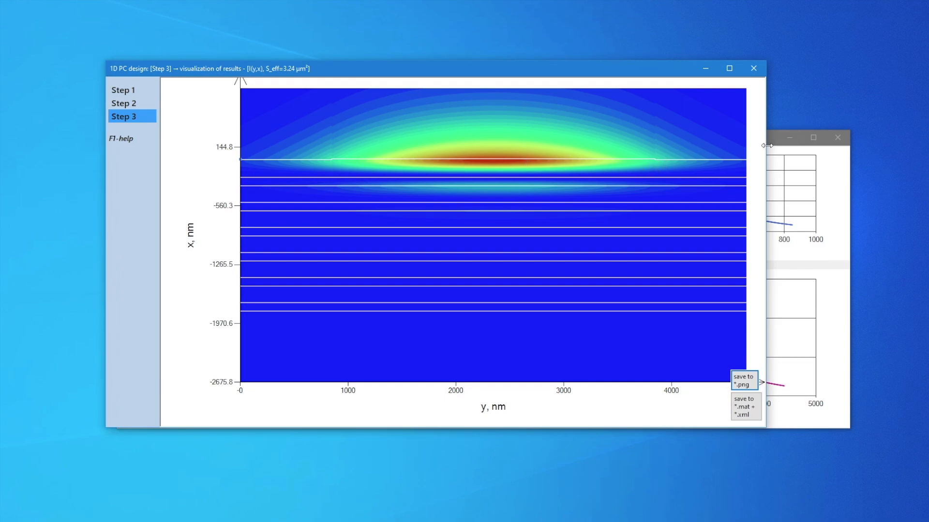
{"action": "left_click", "coordinate": [837, 256]}
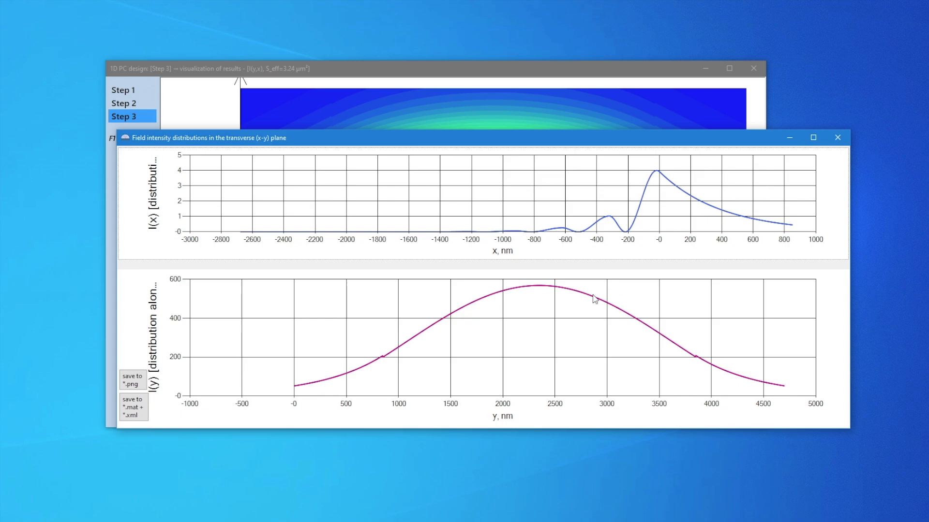
{"action": "left_click_drag", "start_coordinate": [476, 141], "coordinate": [444, 260]}
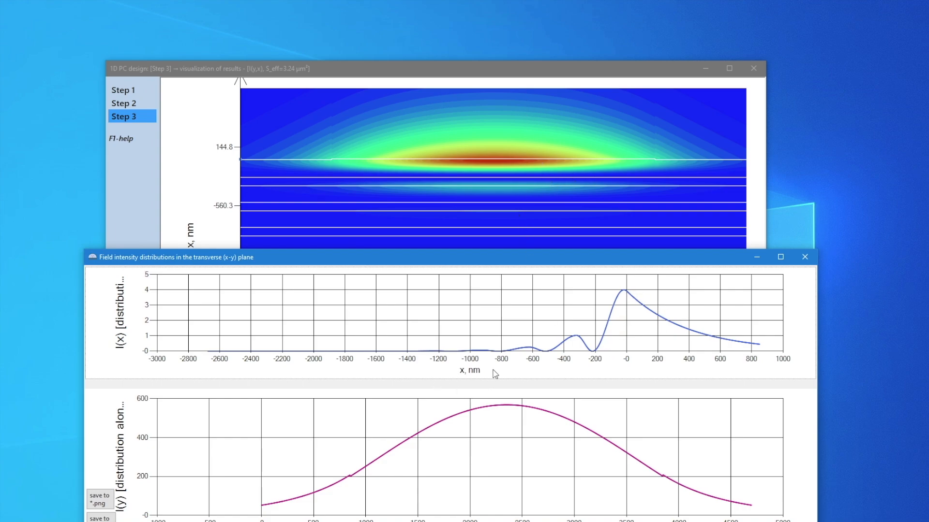
{"action": "left_click", "coordinate": [330, 73]}
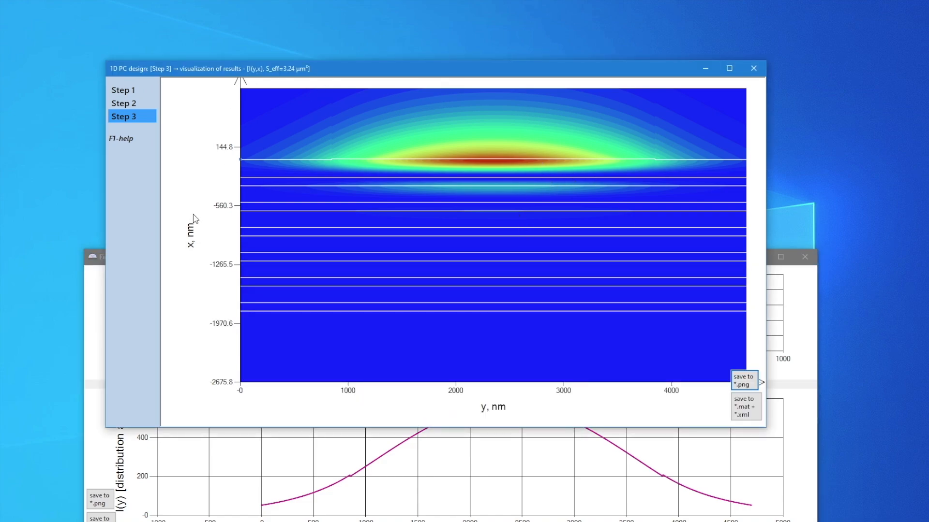
{"action": "left_click", "coordinate": [123, 103]}
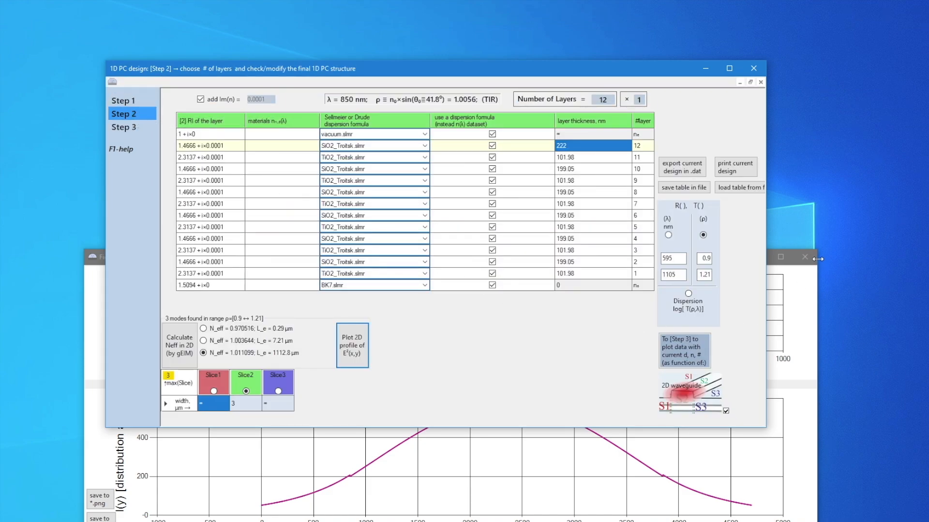
{"action": "left_click", "coordinate": [812, 260]}
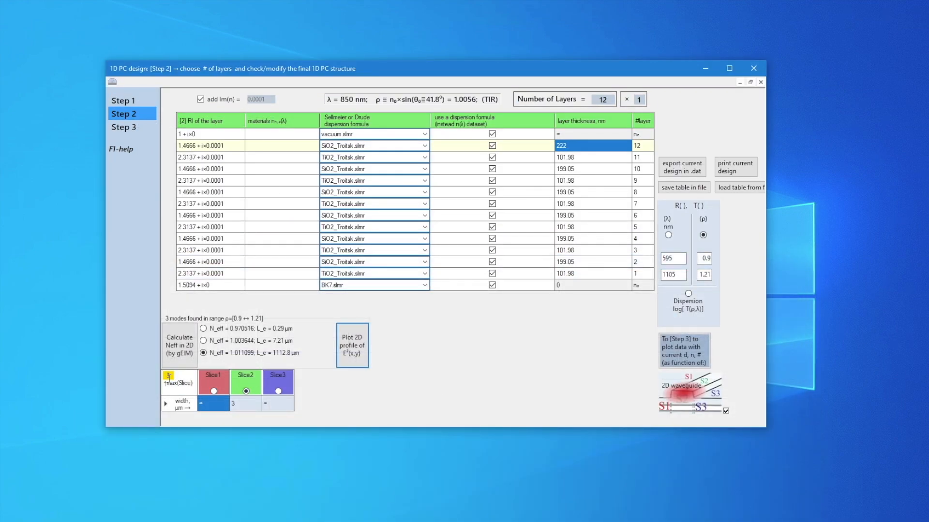
Set the maximum number of slices to 7 and look through the tables of Slice5, Slice6, Slice7 and Slice4
{"action": "left_click_drag", "start_coordinate": [170, 377], "coordinate": [162, 378]}
{"action": "type", "text": "7"}
{"action": "key", "text": "Return"}
Return to the Slice2 table and set the maximum number of slices to 3
{"action": "key", "text": "Return"}
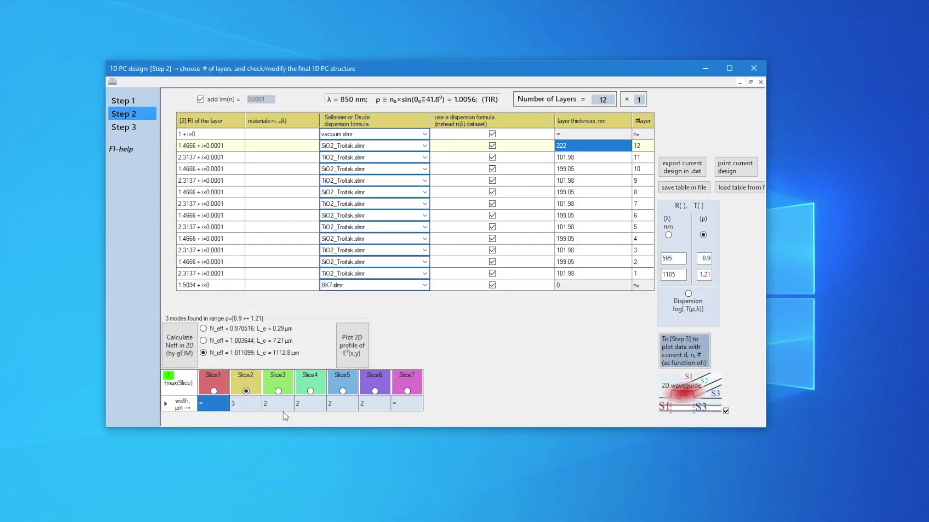
{"action": "left_click", "coordinate": [342, 391]}
{"action": "left_click", "coordinate": [374, 391]}
{"action": "left_click", "coordinate": [405, 392]}
{"action": "left_click", "coordinate": [310, 392]}
{"action": "left_click", "coordinate": [247, 392]}
{"action": "type", "text": "3"}
{"action": "key", "text": "Return"}
{"action": "key", "text": "Return"}
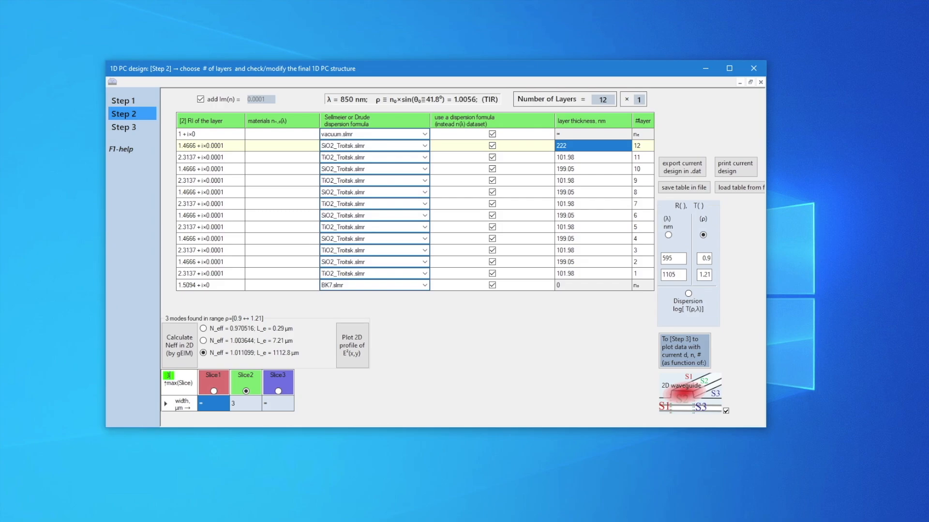
Look through the Sensors paper on photonic crystal surface modes up to the section From 1D PC Waveguide to 2D Waveguide
{"action": "key", "text": "F1"}
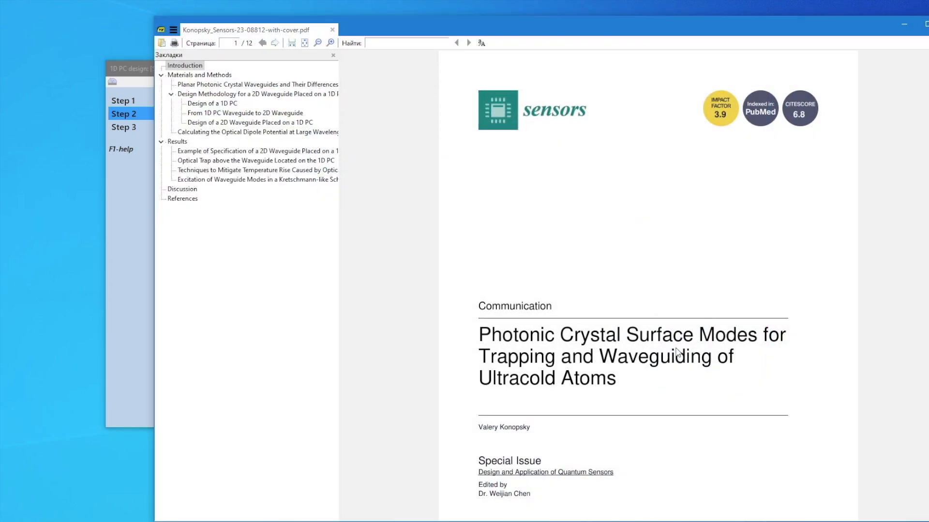
{"action": "scroll", "coordinate": [674, 356], "scroll_direction": "down", "scroll_amount": 3}
{"action": "scroll", "coordinate": [610, 226], "scroll_direction": "down", "scroll_amount": 20}
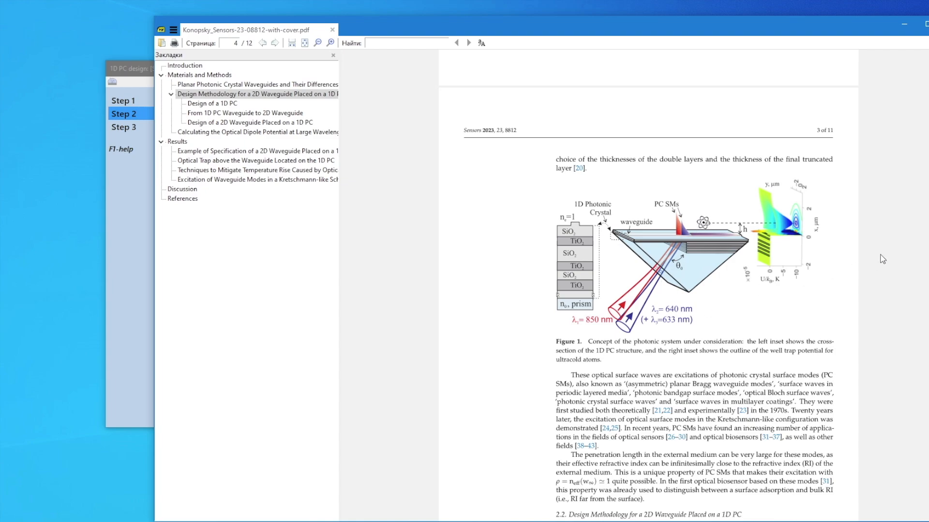
{"action": "scroll", "coordinate": [695, 286], "scroll_direction": "down", "scroll_amount": 10}
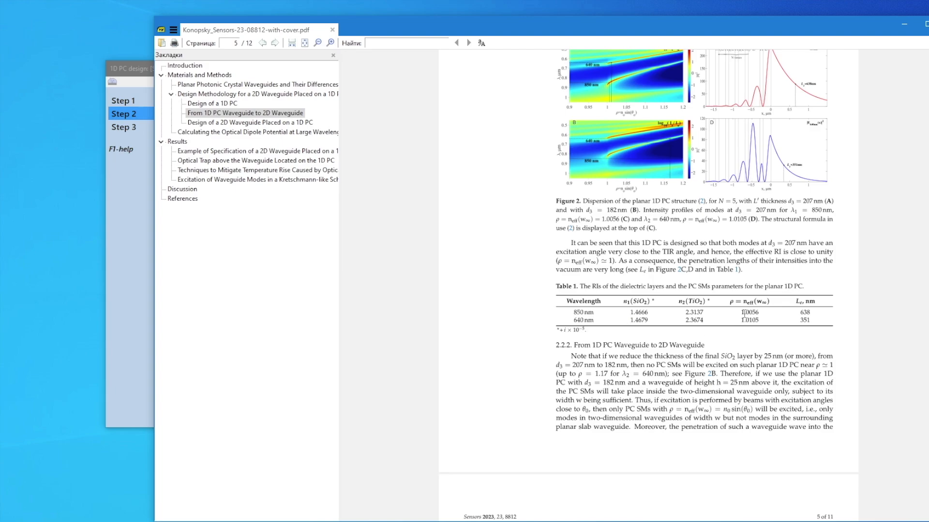
{"action": "left_click", "coordinate": [903, 23]}
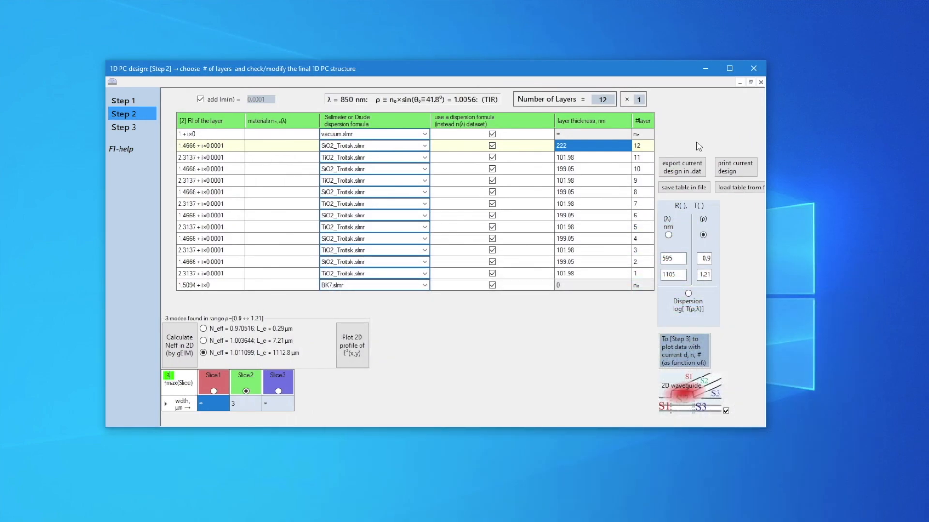
Switch to Total Commander and look at the files in the savedResults\Sensors2023 folder of 1DPC4all_v2
{"action": "key", "text": "alt+Tab"}
{"action": "double_click", "coordinate": [99, 194]}
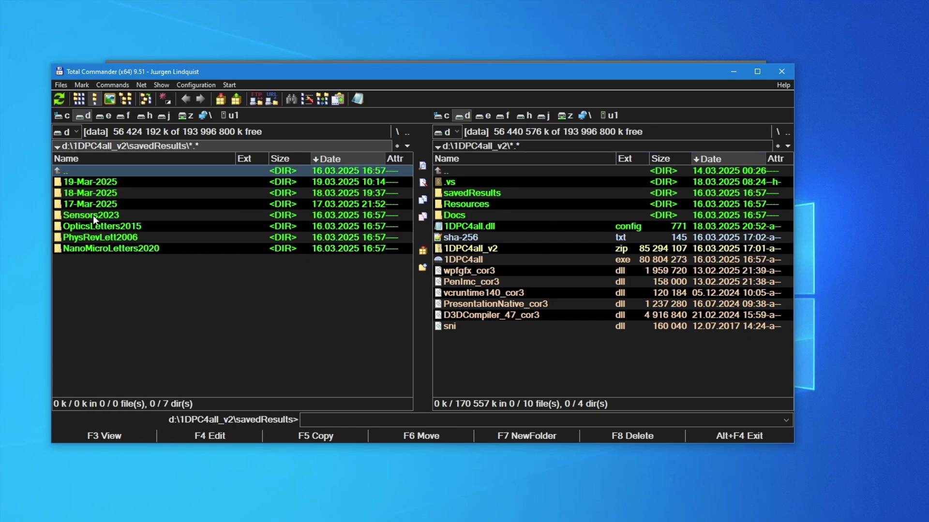
{"action": "key", "text": "BackSpace"}
{"action": "double_click", "coordinate": [478, 192]}
{"action": "double_click", "coordinate": [472, 216]}
{"action": "left_click", "coordinate": [736, 71]}
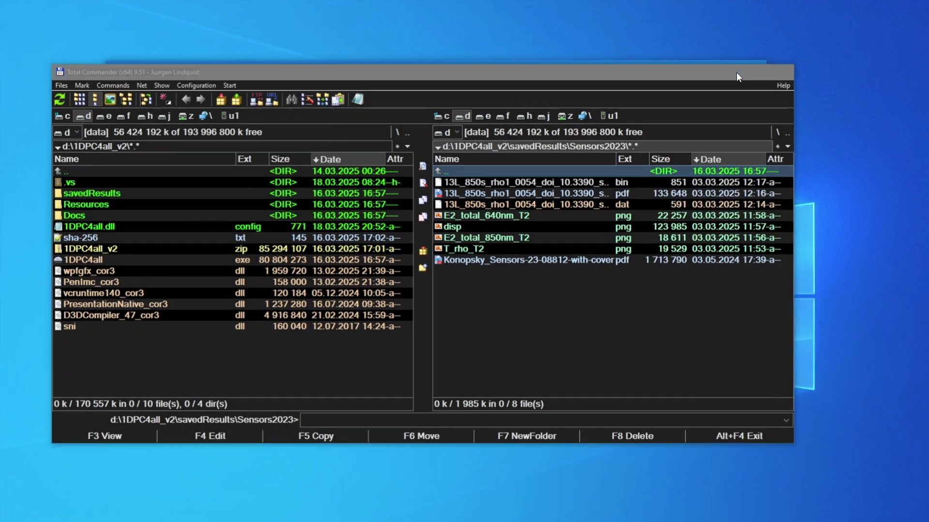
Load the saved 13-layer structure table from file and turn off the 2D waveguide mode
{"action": "left_click", "coordinate": [740, 188]}
{"action": "left_click", "coordinate": [326, 114]}
{"action": "double_click", "coordinate": [387, 189]}
{"action": "left_click", "coordinate": [232, 186]}
{"action": "left_click", "coordinate": [524, 295]}
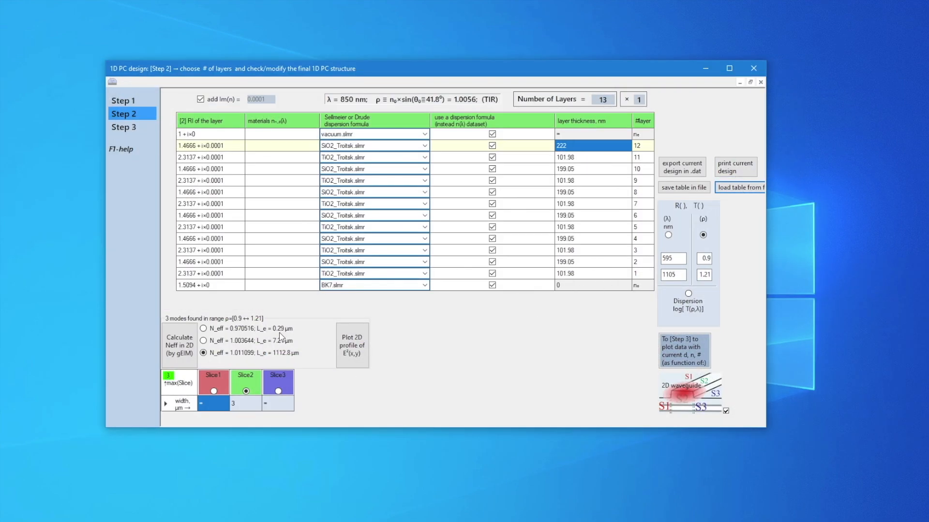
{"action": "left_click", "coordinate": [726, 412]}
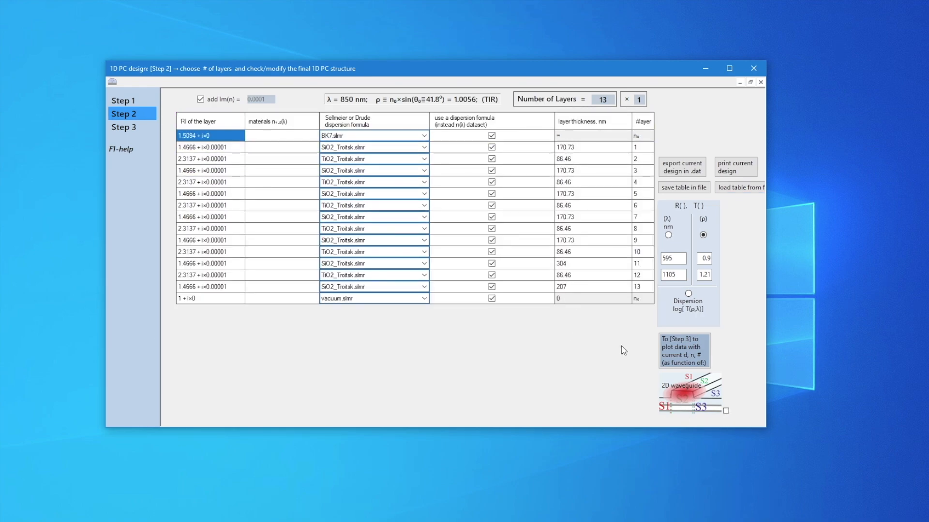
Set the thickness of layer 13 in the planar structure to 182 nm
{"action": "left_click", "coordinate": [585, 288]}
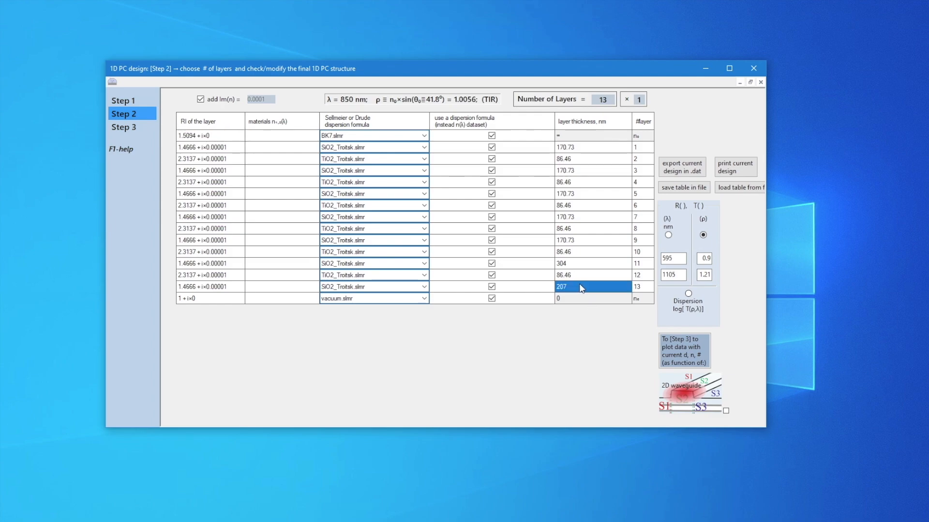
{"action": "left_click", "coordinate": [597, 287]}
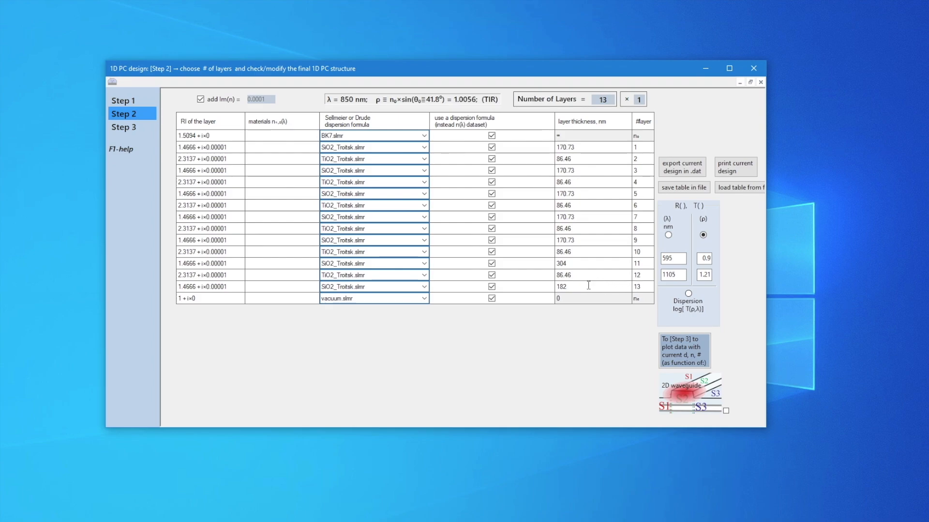
Re-enable the 2D waveguide mode with new slices generated from the current table, and check the tables of Slice3 and Slice2
{"action": "left_click", "coordinate": [726, 411]}
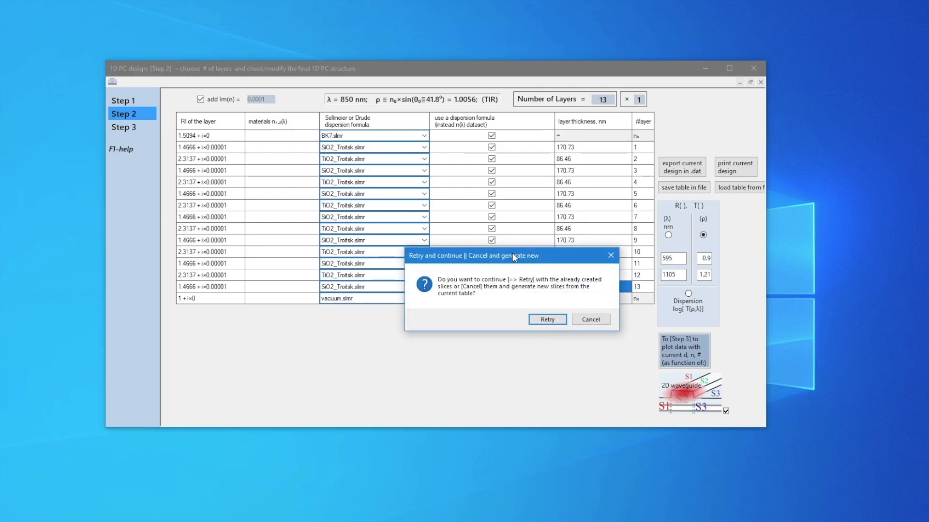
{"action": "left_click_drag", "start_coordinate": [510, 257], "coordinate": [434, 283]}
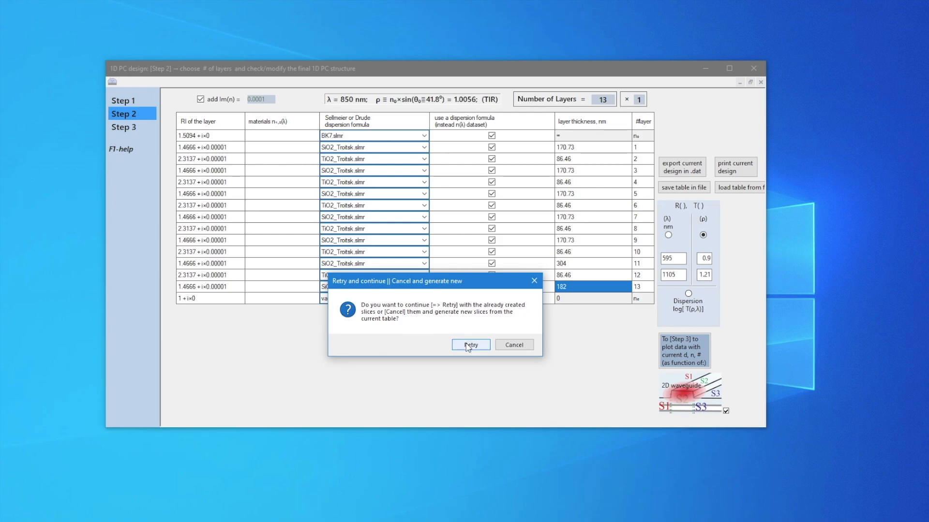
{"action": "left_click", "coordinate": [523, 346]}
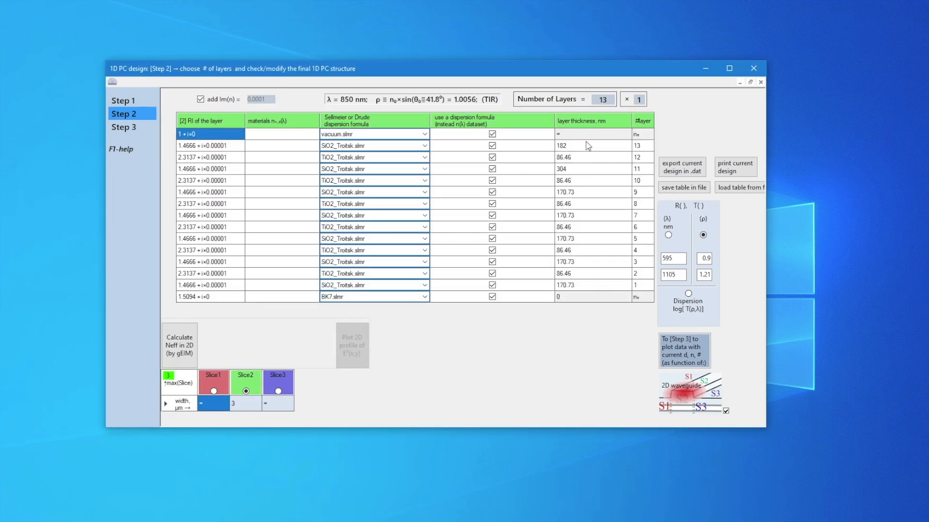
{"action": "left_click", "coordinate": [278, 391]}
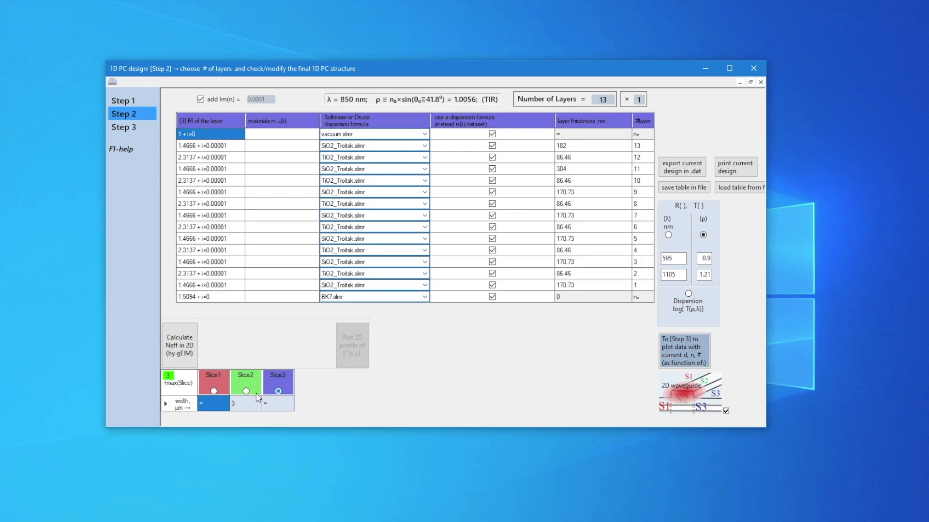
{"action": "left_click", "coordinate": [246, 391]}
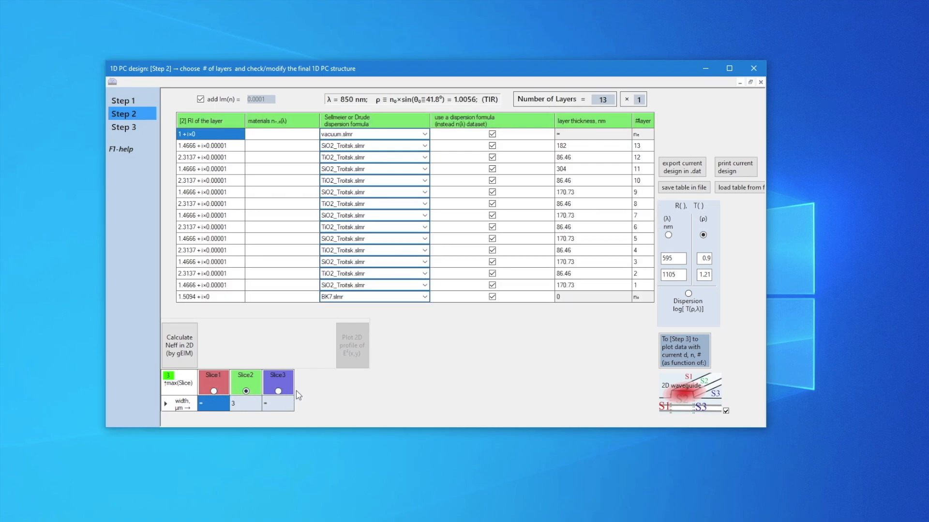
Set the thickness of layer 13 in Slice2 to 207 nm
{"action": "left_click", "coordinate": [582, 148]}
{"action": "left_click", "coordinate": [594, 148]}
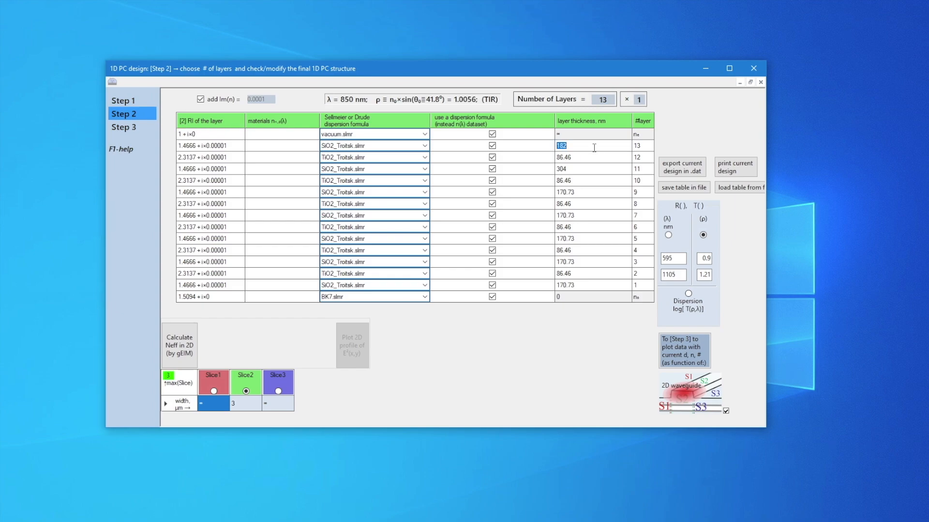
{"action": "type", "text": "207"}
Read the usage hints, and check the cut-off thickness of layer 13 in Slice2
{"action": "left_click", "coordinate": [119, 148]}
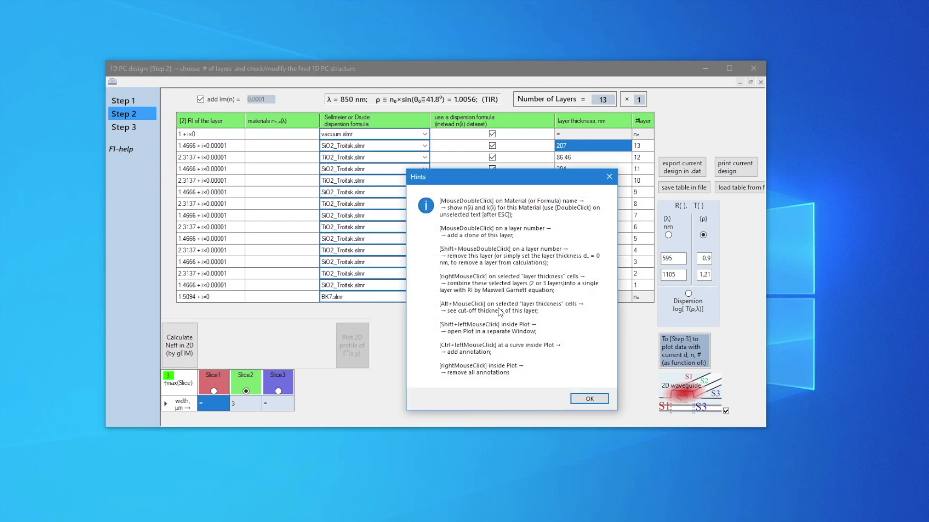
{"action": "left_click", "coordinate": [591, 401]}
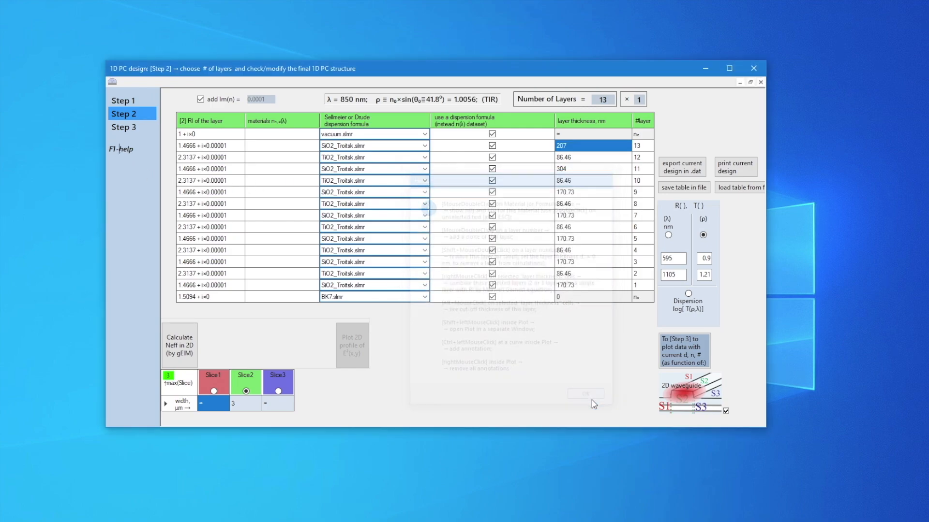
{"action": "left_click", "coordinate": [580, 147]}
{"action": "left_click_drag", "start_coordinate": [104, 39], "coordinate": [303, 158]}
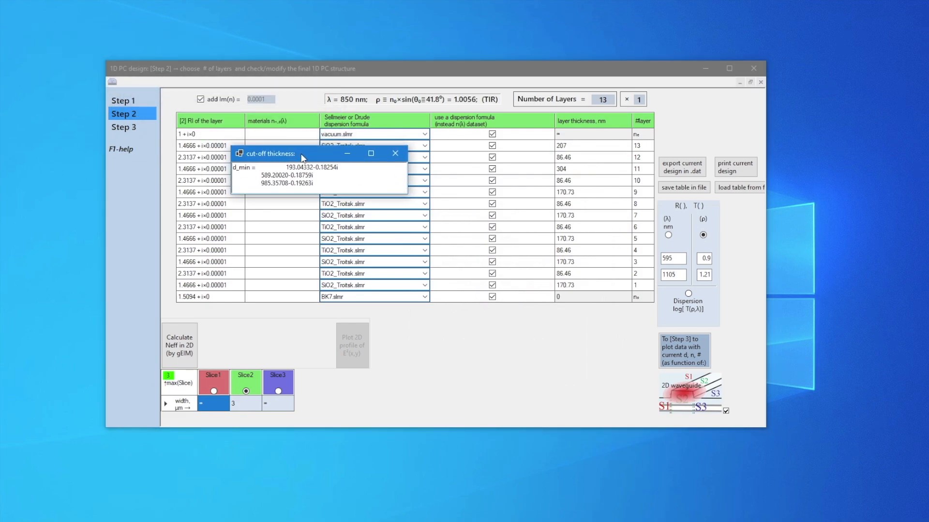
{"action": "left_click", "coordinate": [395, 153]}
Compare the Slice3 and Slice2 tables, and plot R(ρ) and T(ρ) for Slice2, Slice3 and Slice1 in turn
{"action": "left_click", "coordinate": [278, 391]}
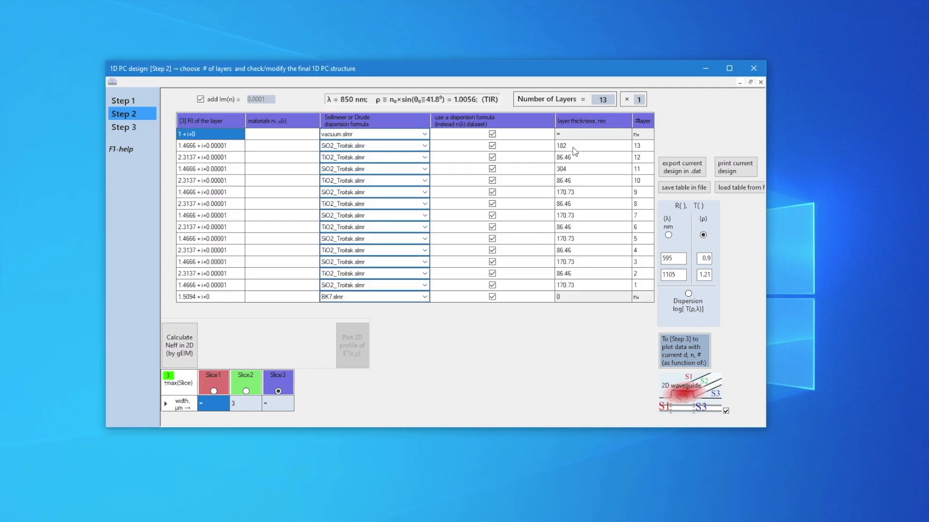
{"action": "left_click", "coordinate": [246, 391]}
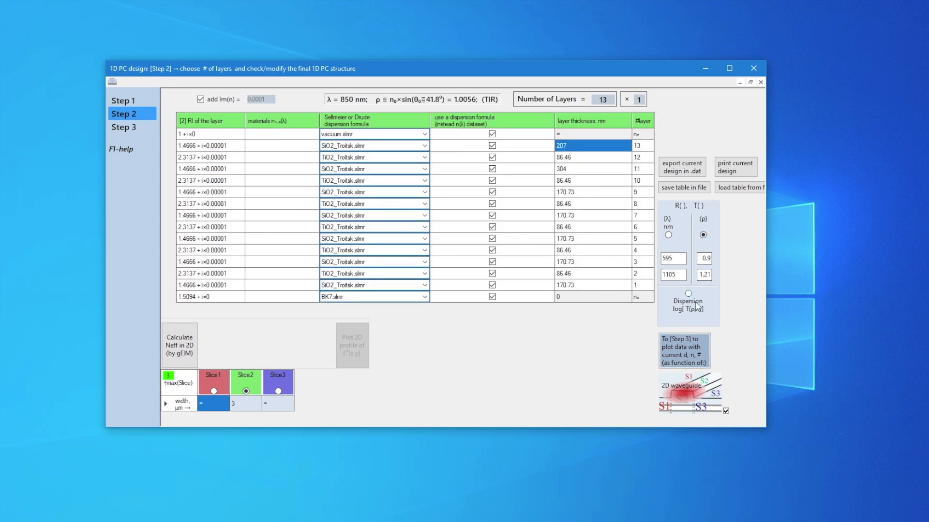
{"action": "left_click", "coordinate": [692, 350]}
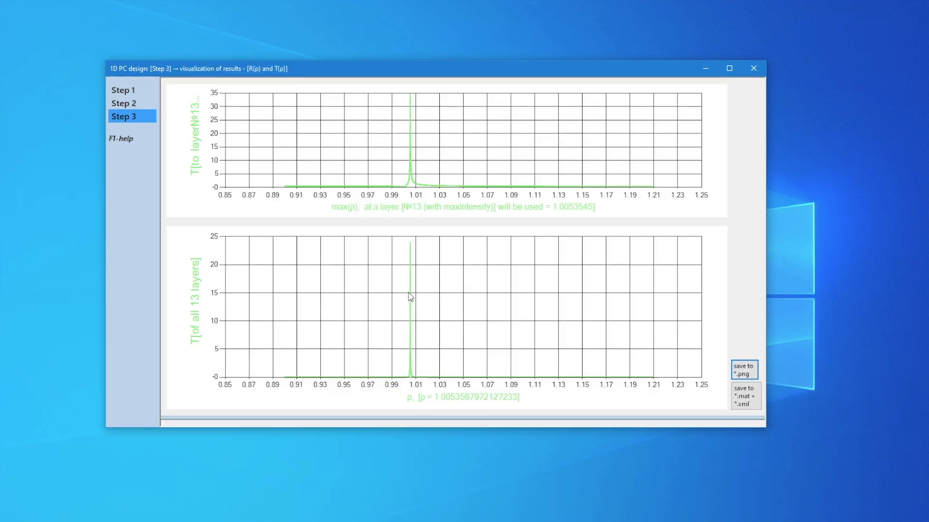
{"action": "left_click", "coordinate": [124, 103]}
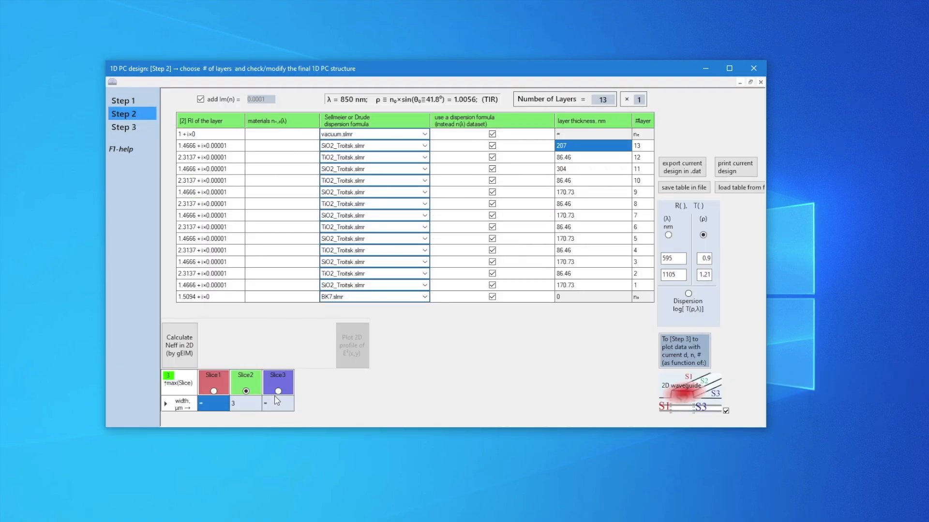
{"action": "left_click", "coordinate": [697, 359]}
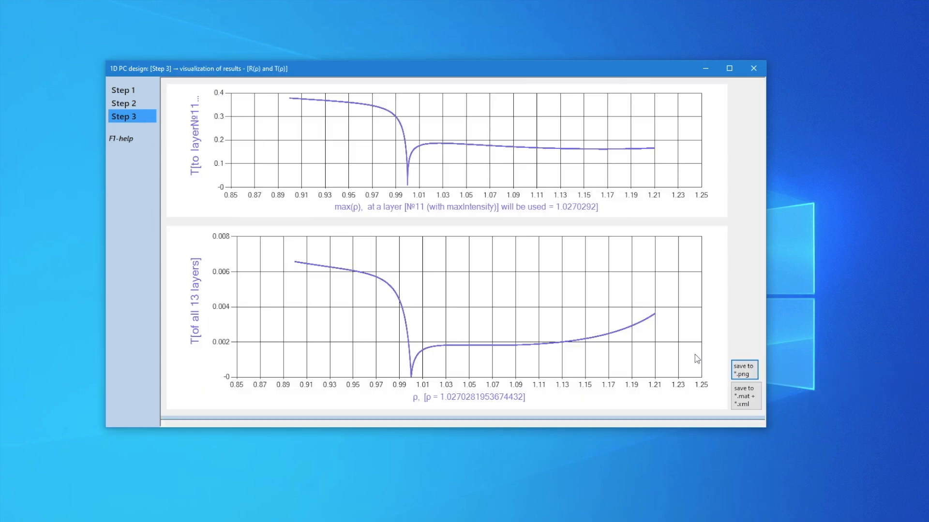
{"action": "left_click", "coordinate": [124, 103]}
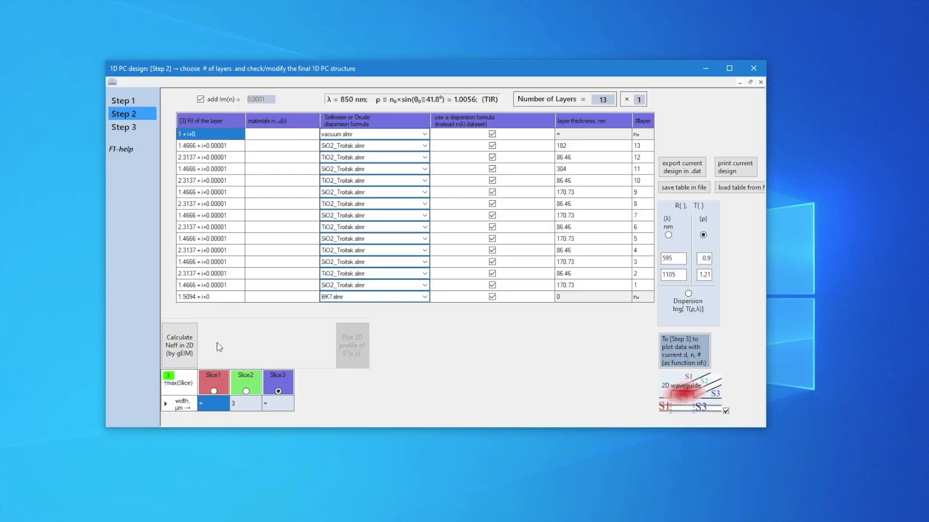
{"action": "left_click", "coordinate": [694, 356]}
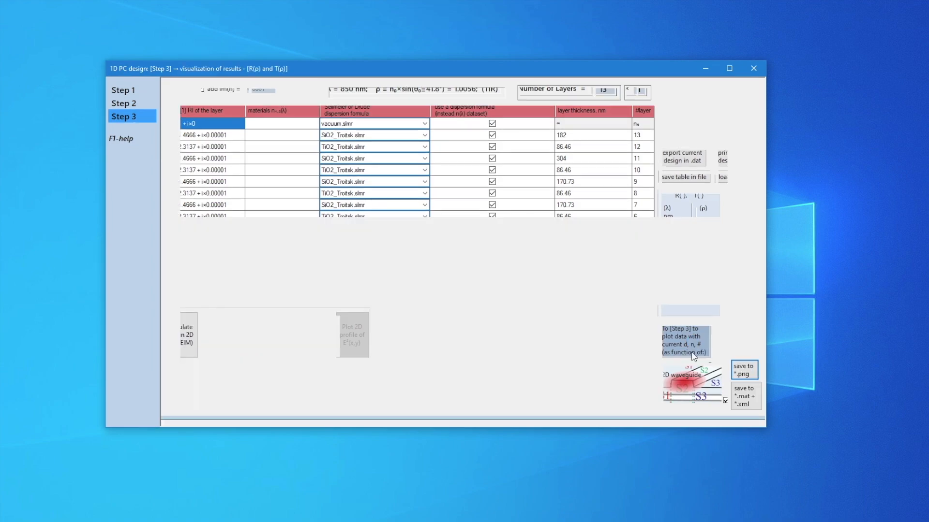
{"action": "left_click", "coordinate": [154, 104]}
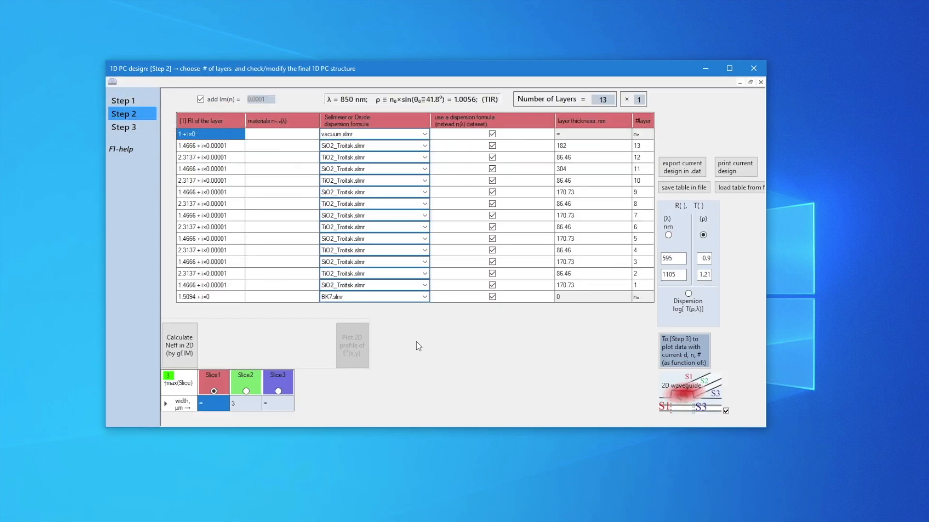
For Slice2, set the ρ range to 0.99–1.02 and calculate the 2D effective indices by gEIM
{"action": "left_click", "coordinate": [246, 391]}
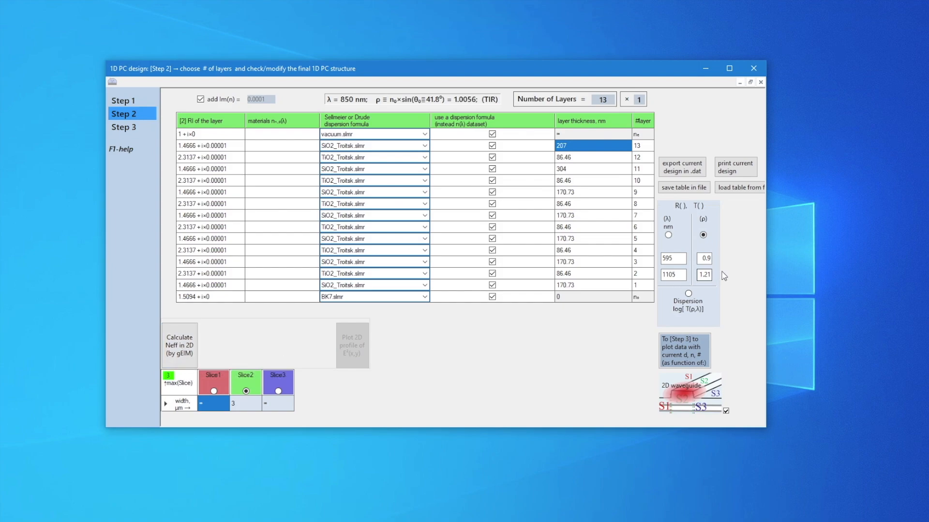
{"action": "type", "text": "9"}
{"action": "type", "text": "0"}
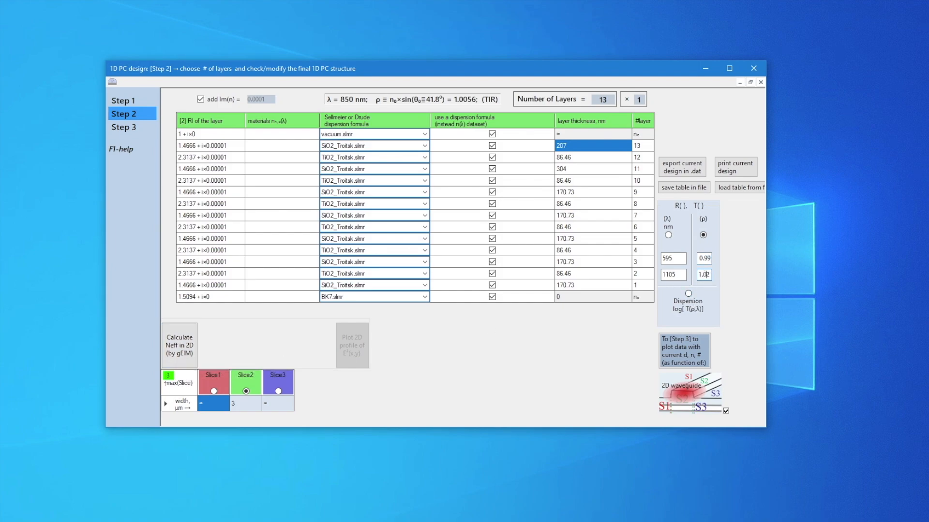
{"action": "left_click", "coordinate": [179, 344]}
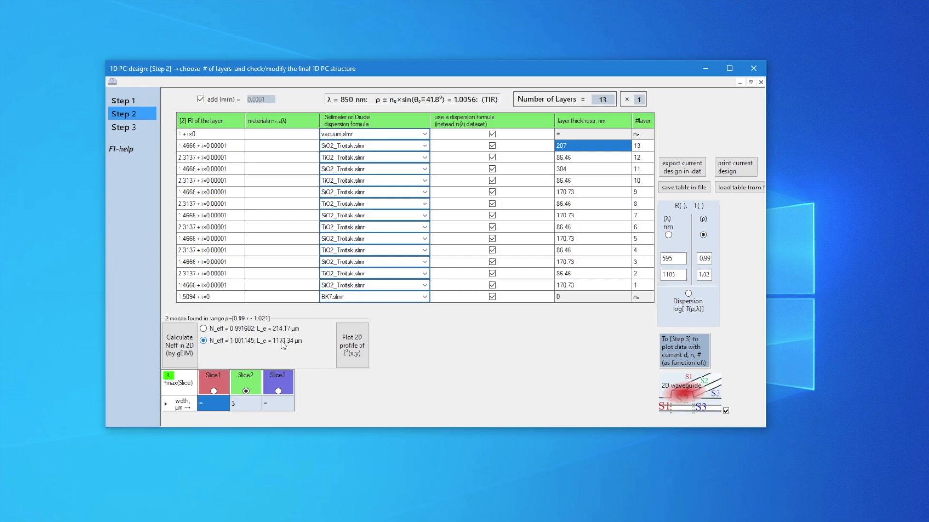
Plot the 2D intensity profile of the 850 nm mode with N_eff = 1.001145 and move the plot windows apart to view both
{"action": "left_click", "coordinate": [353, 346]}
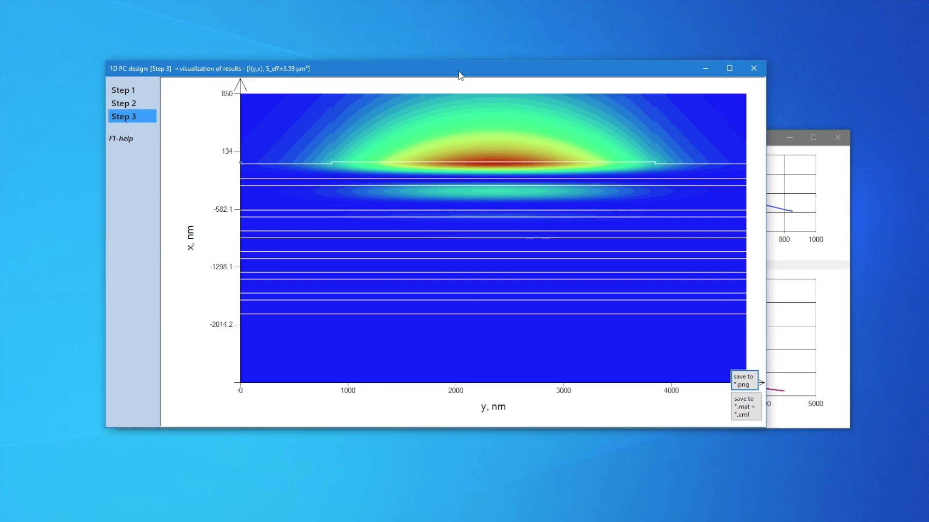
{"action": "left_click_drag", "start_coordinate": [459, 74], "coordinate": [474, 119]}
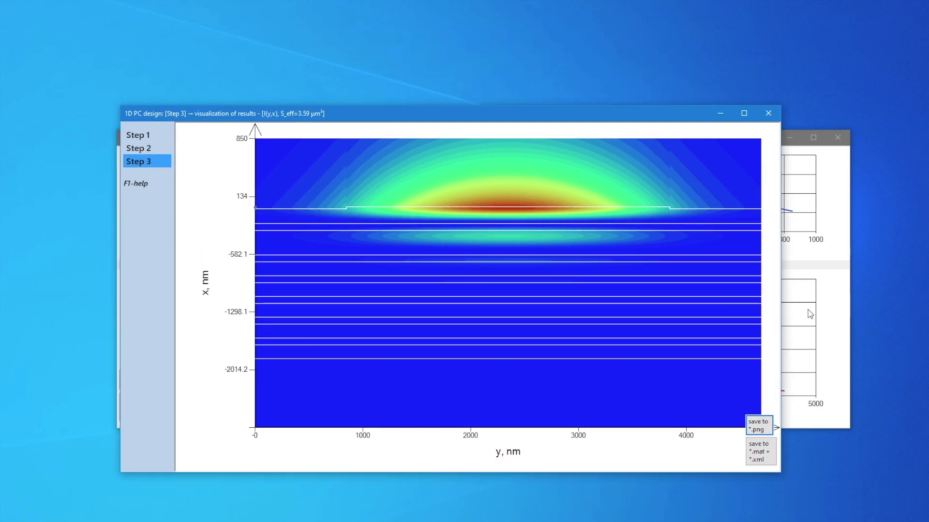
{"action": "left_click", "coordinate": [840, 216]}
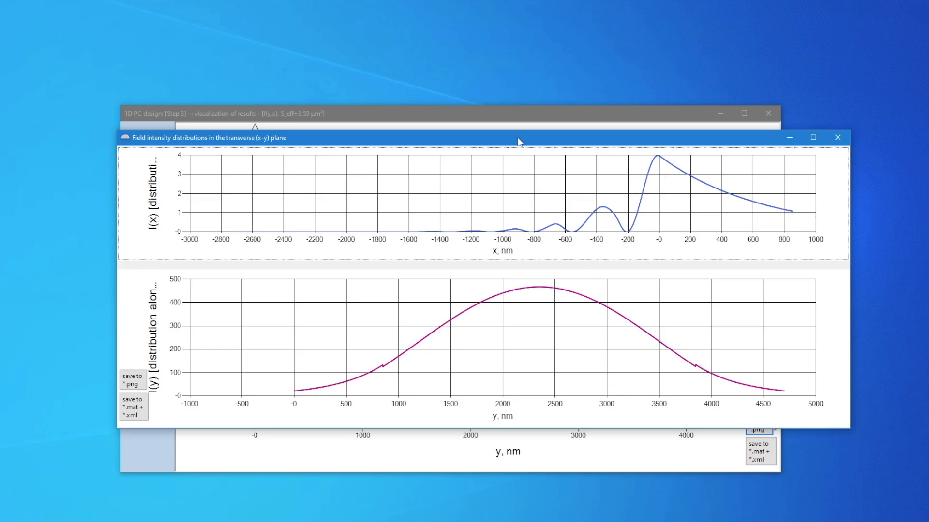
{"action": "left_click_drag", "start_coordinate": [519, 141], "coordinate": [609, 18]}
{"action": "left_click", "coordinate": [189, 123]}
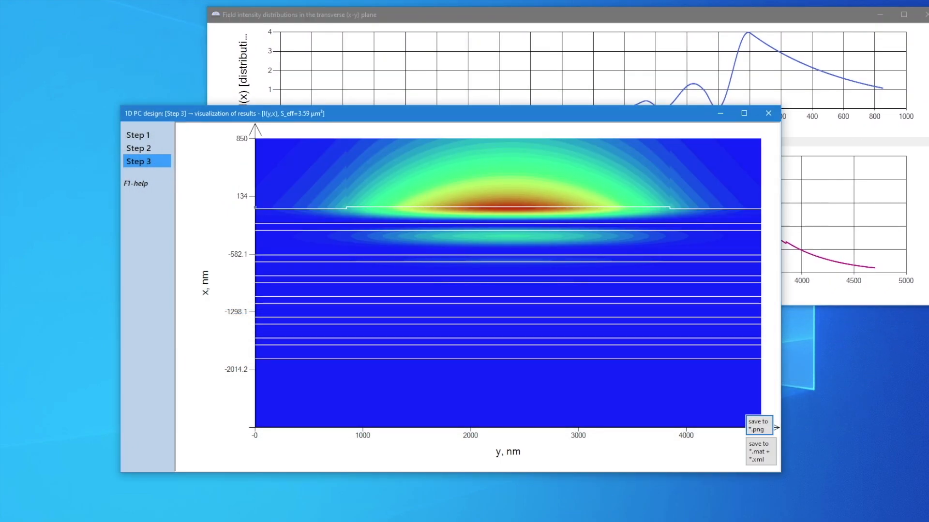
Switch to the Sensors 2023 paper and examine the figure with the 850, 640 and 633 nm mode profiles
{"action": "key", "text": "alt+Tab"}
{"action": "scroll", "coordinate": [648, 290], "scroll_direction": "up", "scroll_amount": 3}
{"action": "scroll", "coordinate": [648, 290], "scroll_direction": "down", "scroll_amount": 20}
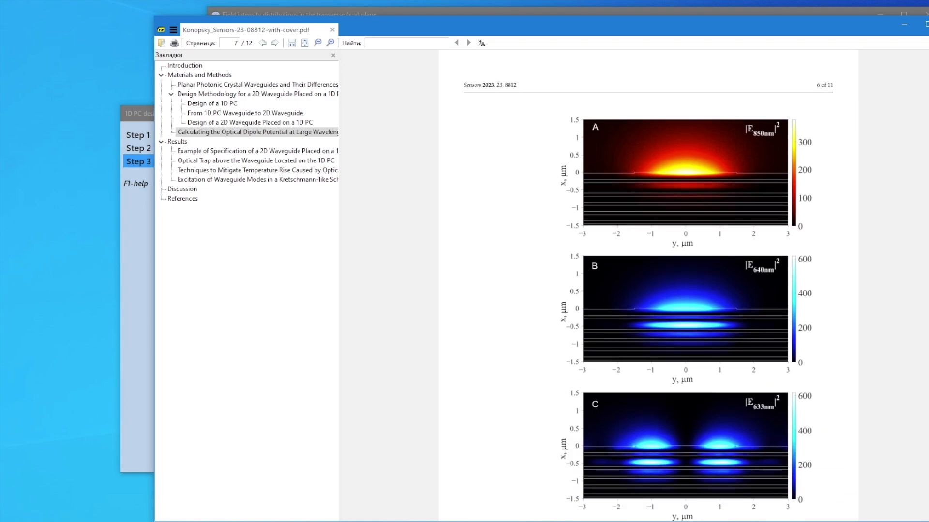
{"action": "scroll", "coordinate": [705, 191], "scroll_direction": "up", "scroll_amount": 3}
{"action": "scroll", "coordinate": [705, 191], "scroll_direction": "down", "scroll_amount": 3}
Return to the 1D PC design window and replot the 850 nm mode's 2D profile in the black-red-yellow colour scheme
{"action": "left_click", "coordinate": [123, 313]}
{"action": "left_click", "coordinate": [139, 148]}
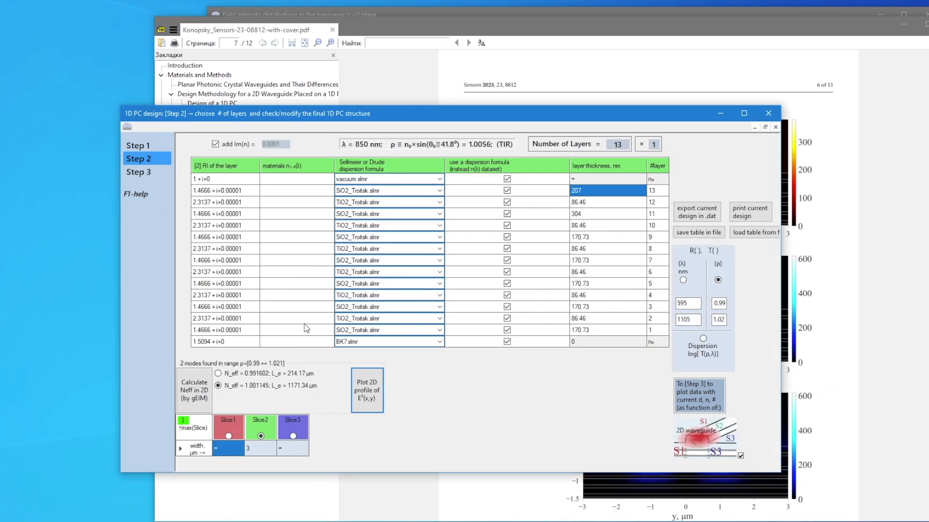
{"action": "left_click", "coordinate": [364, 391]}
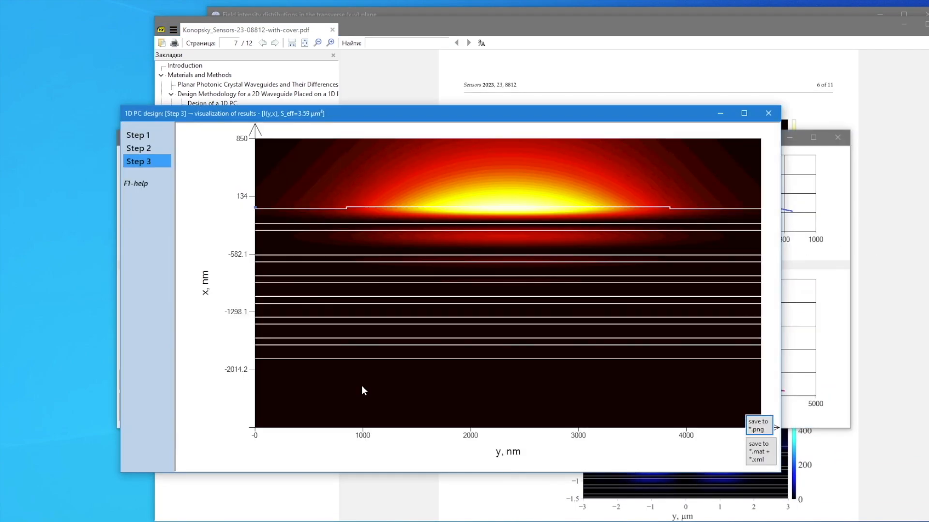
Compare the replotted 850 nm profile with panel A of the paper's figure, and minimize the paper
{"action": "key", "text": "alt+Tab"}
{"action": "mouse_move", "coordinate": [610, 521]}
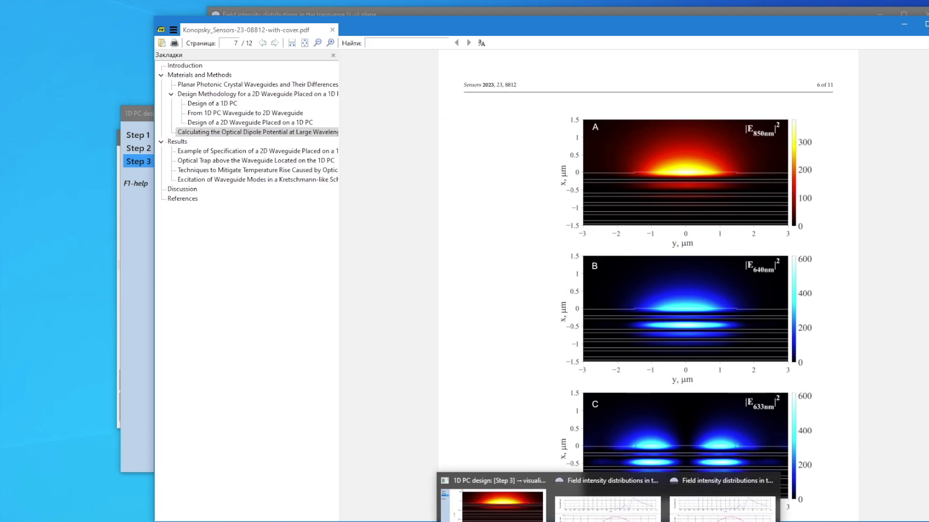
{"action": "left_click", "coordinate": [498, 506]}
{"action": "left_click", "coordinate": [904, 24]}
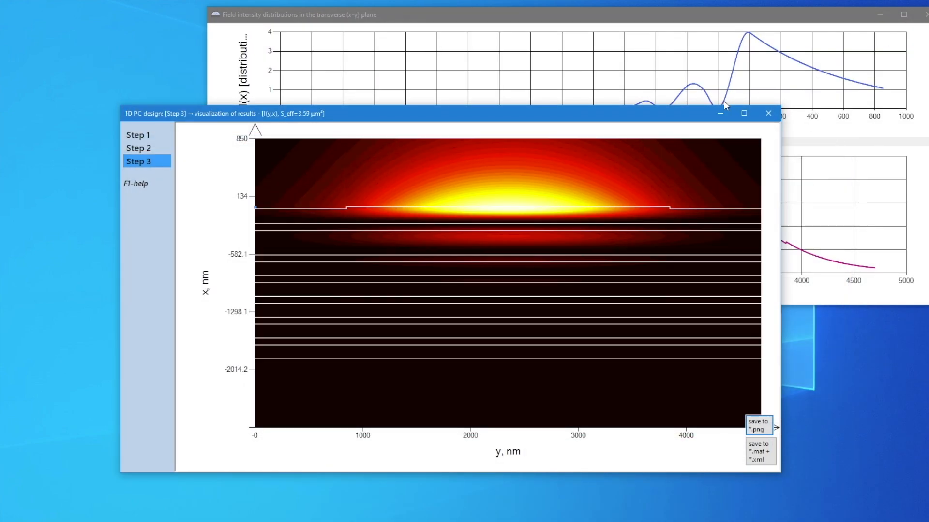
Set the design wavelength to 640 nm
{"action": "left_click", "coordinate": [139, 148]}
{"action": "left_click", "coordinate": [169, 130]}
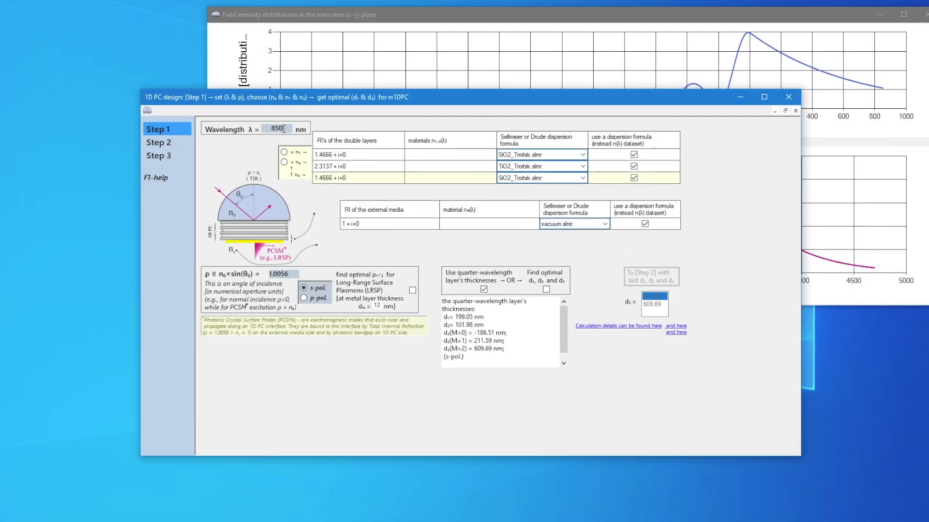
{"action": "type", "text": "640"}
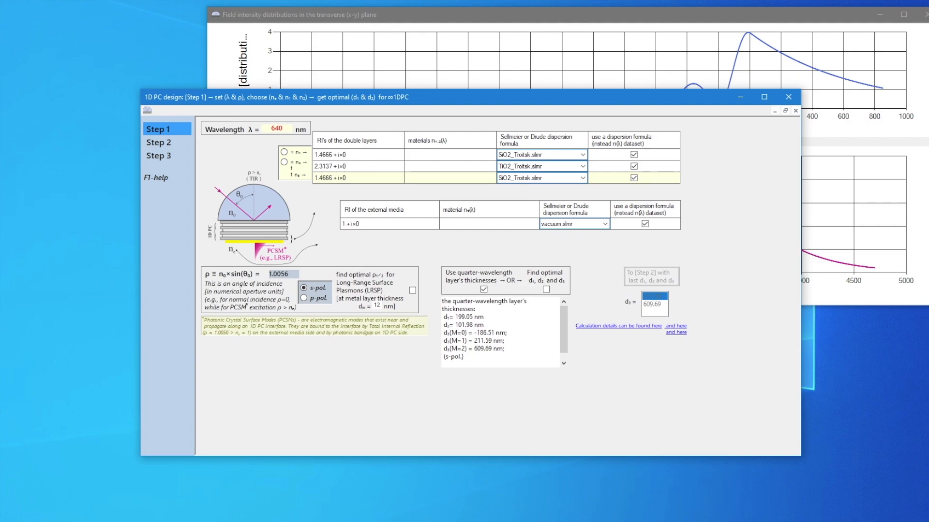
{"action": "key", "text": "Return"}
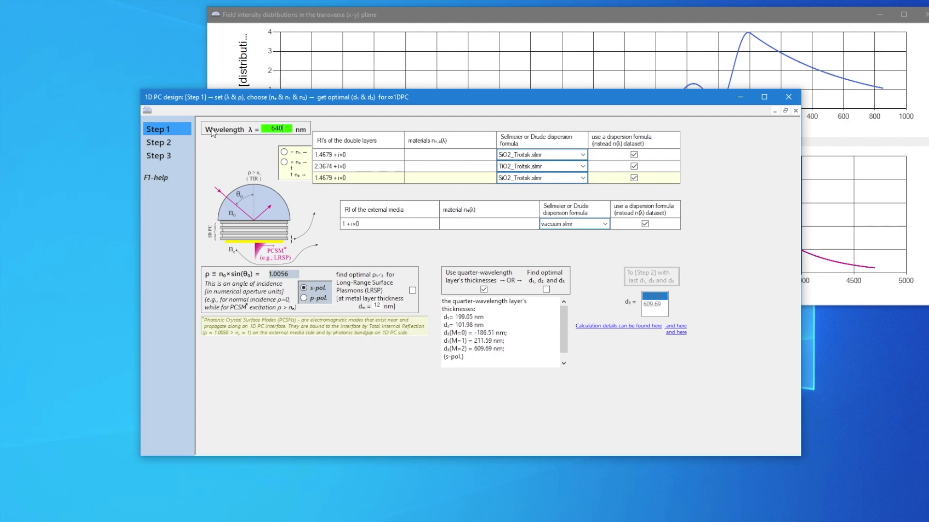
Recalculate the 2D effective indices at 640 nm and plot the 2D profile of the mode with N_eff = 1.00809
{"action": "left_click", "coordinate": [183, 142]}
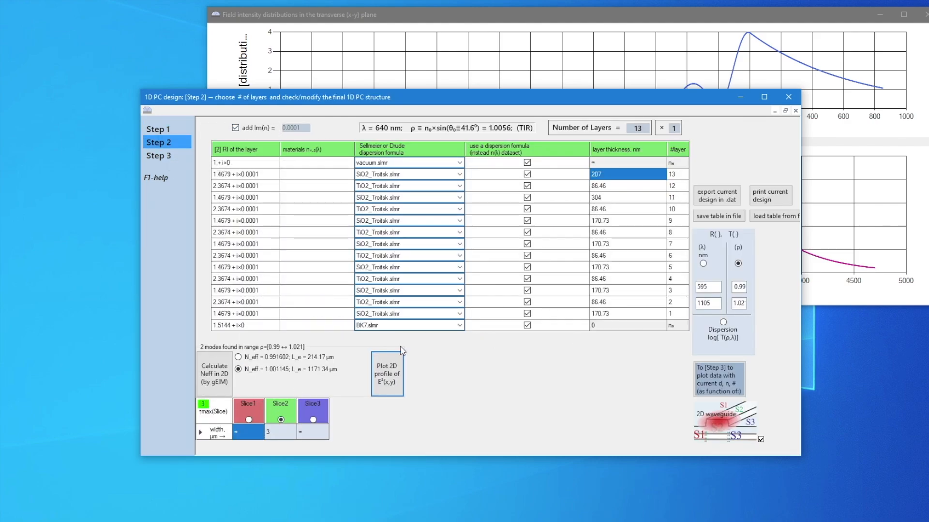
{"action": "left_click", "coordinate": [217, 381]}
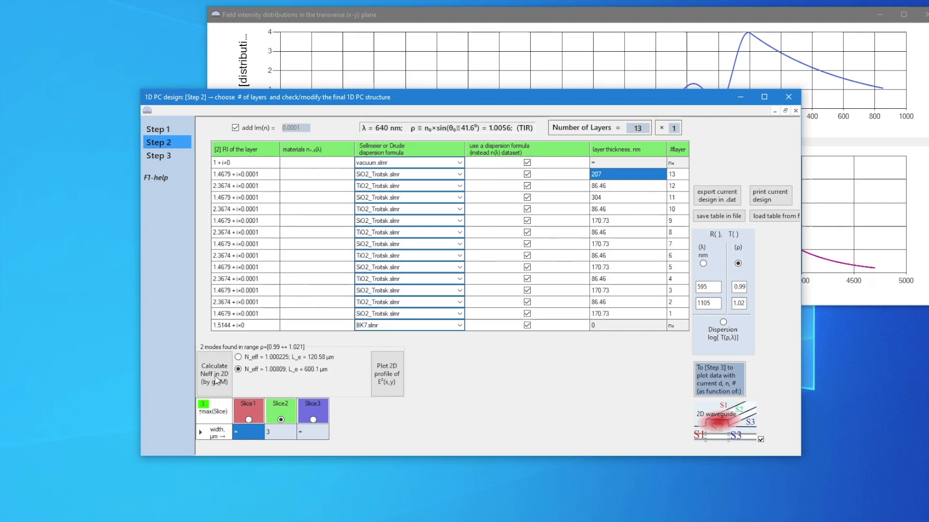
{"action": "left_click", "coordinate": [390, 379]}
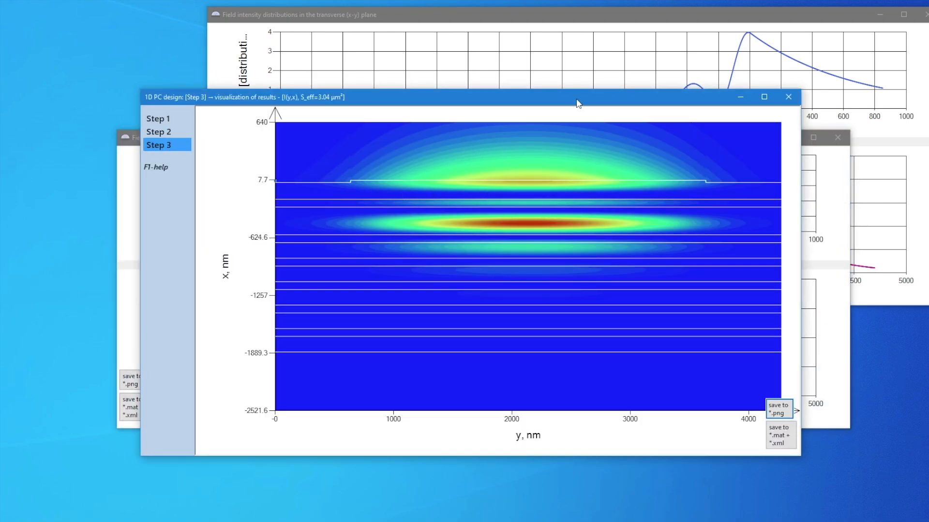
Align the 640 nm field intensity distributions beneath the 850 nm ones, and bring the 2D profile to the front
{"action": "left_click_drag", "start_coordinate": [578, 102], "coordinate": [536, 208]}
{"action": "left_click_drag", "start_coordinate": [545, 141], "coordinate": [642, 123]}
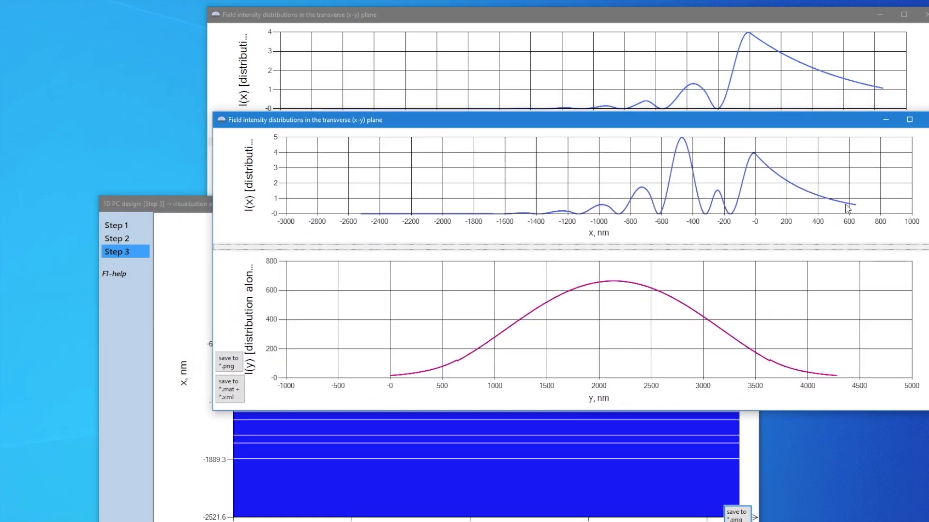
{"action": "left_click_drag", "start_coordinate": [746, 123], "coordinate": [740, 124]}
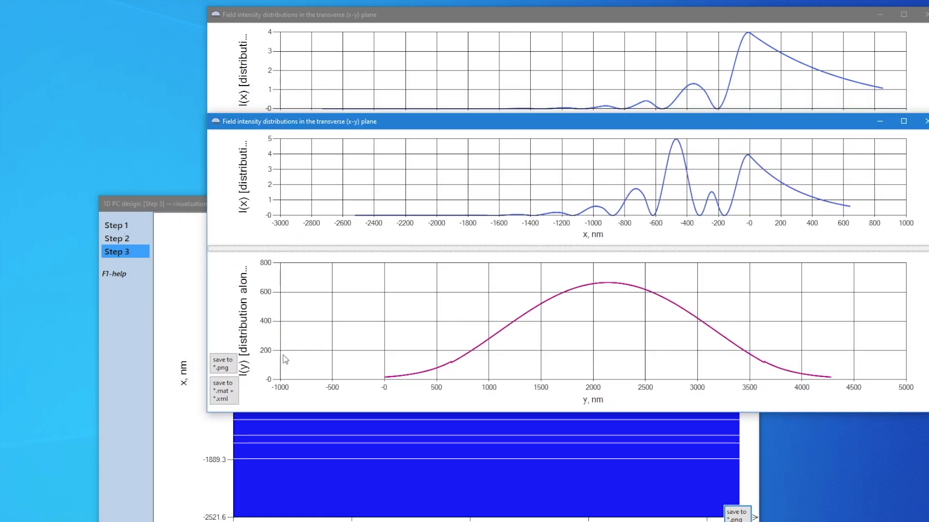
{"action": "left_click", "coordinate": [186, 211]}
{"action": "left_click_drag", "start_coordinate": [344, 208], "coordinate": [332, 165]}
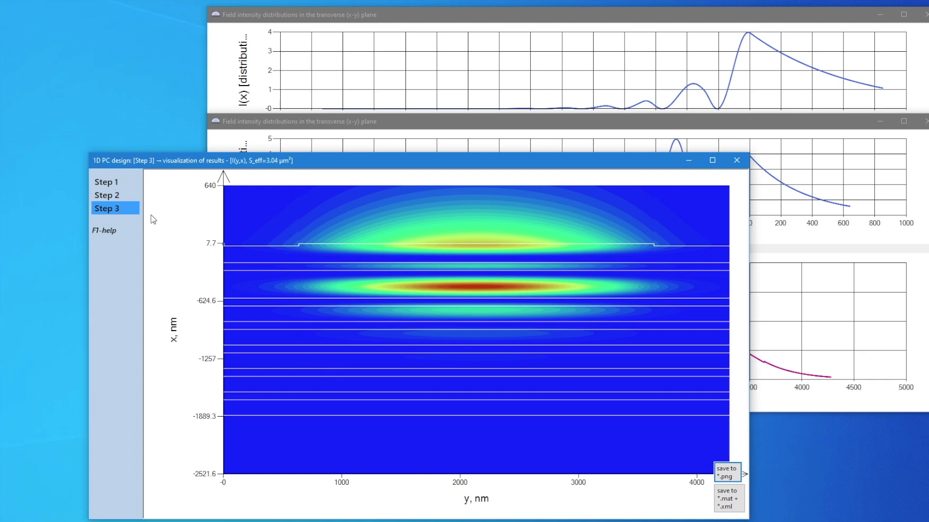
Change the design wavelength to 633 nm
{"action": "left_click", "coordinate": [119, 194]}
{"action": "left_click", "coordinate": [119, 193]}
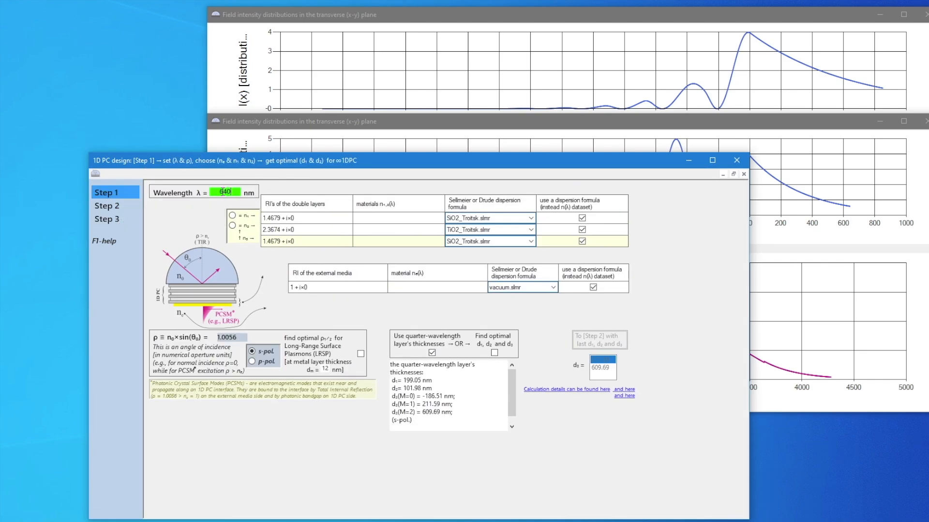
{"action": "type", "text": "33"}
{"action": "key", "text": "Return"}
Recalculate the 2D effective indices at 633 nm and plot the 2D profile of the mode with N_eff = 1.009411
{"action": "left_click", "coordinate": [111, 206]}
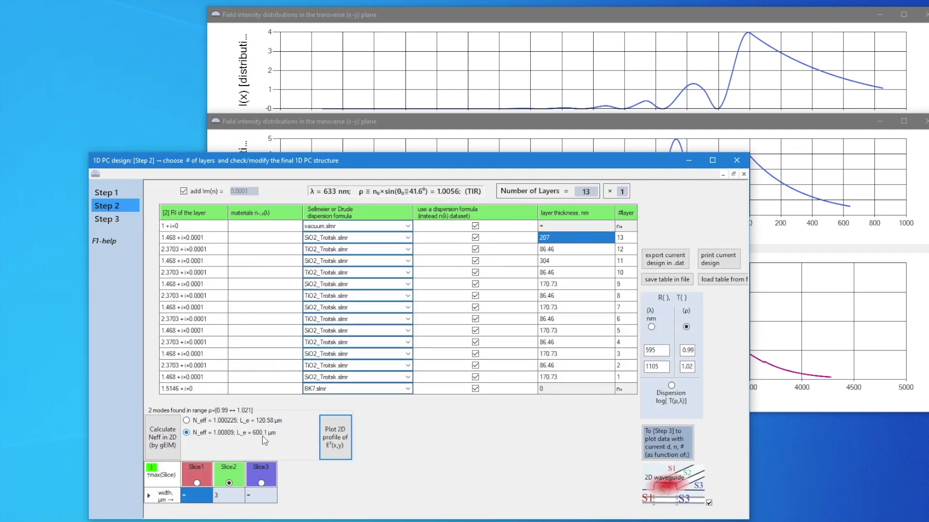
{"action": "left_click", "coordinate": [161, 439]}
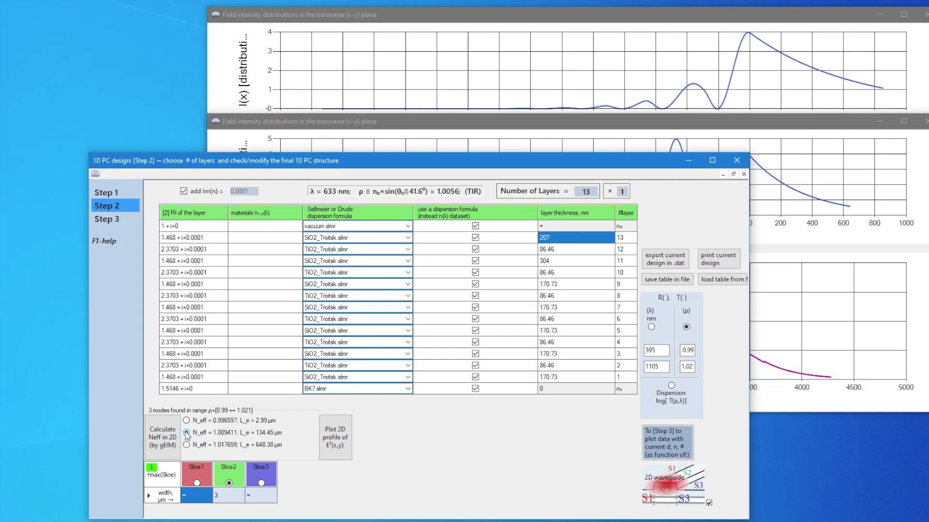
{"action": "left_click", "coordinate": [186, 433]}
{"action": "left_click", "coordinate": [329, 438]}
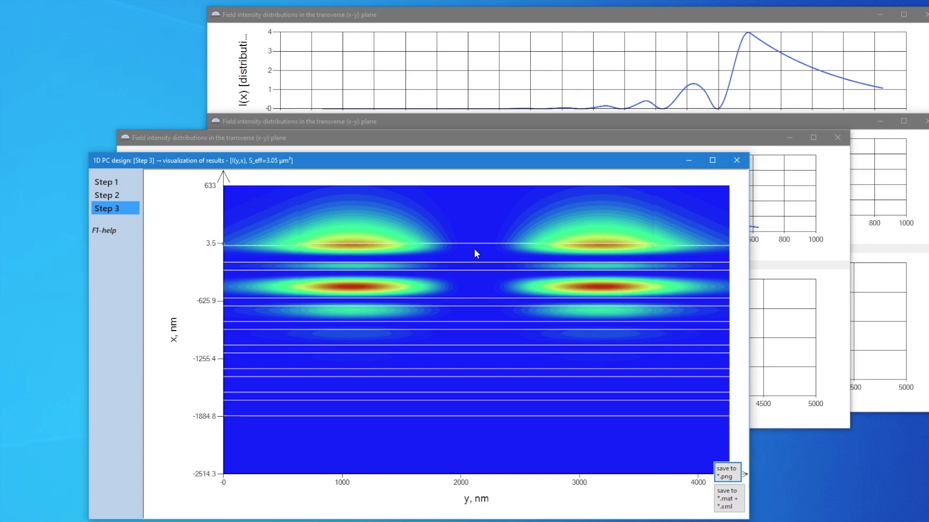
View the 633 nm field intensity distributions and close all three field intensity distribution windows
{"action": "left_click", "coordinate": [730, 130]}
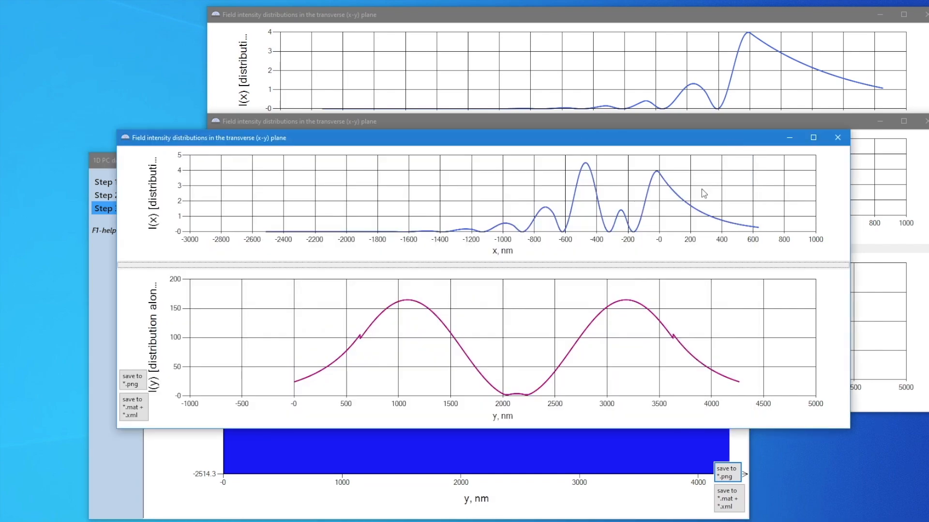
{"action": "left_click", "coordinate": [840, 139]}
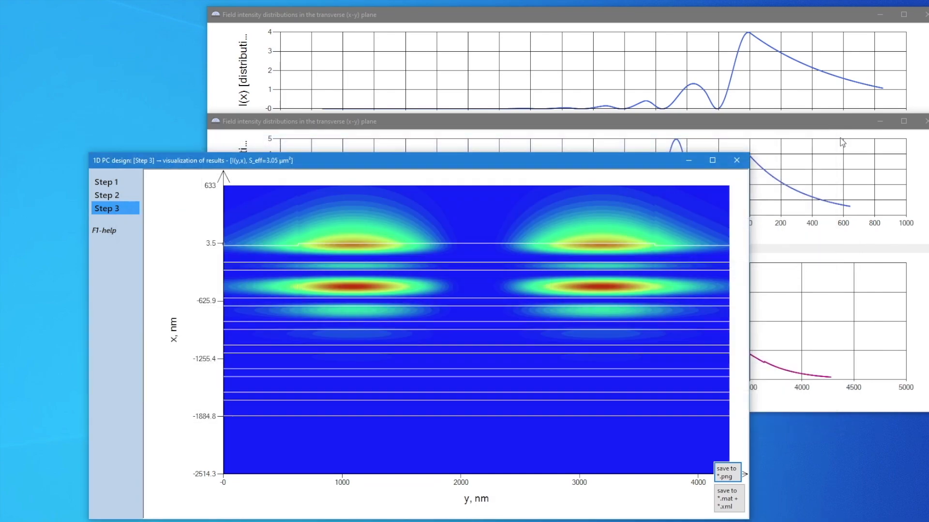
{"action": "left_click", "coordinate": [926, 121]}
{"action": "left_click", "coordinate": [926, 14]}
Switch to the Sensors paper PDF, examine the optical potential wells in Figure 4, and minimize the PDF viewer
{"action": "left_click", "coordinate": [725, 521]}
{"action": "scroll", "coordinate": [741, 431], "scroll_direction": "down", "scroll_amount": 8}
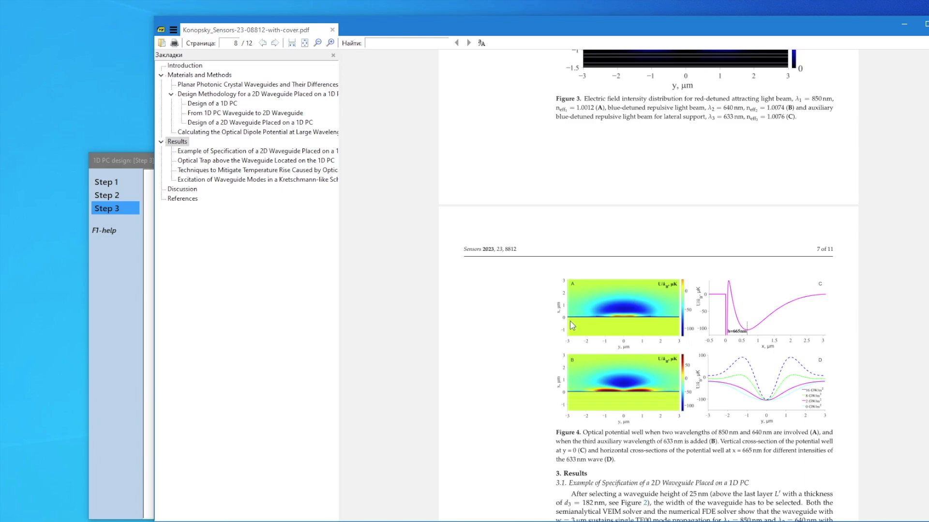
{"action": "left_click", "coordinate": [904, 24]}
Plot the 633 nm structure's reflection and transmission as a function of ρ from 0.99 to 1.02
{"action": "left_click", "coordinate": [123, 182]}
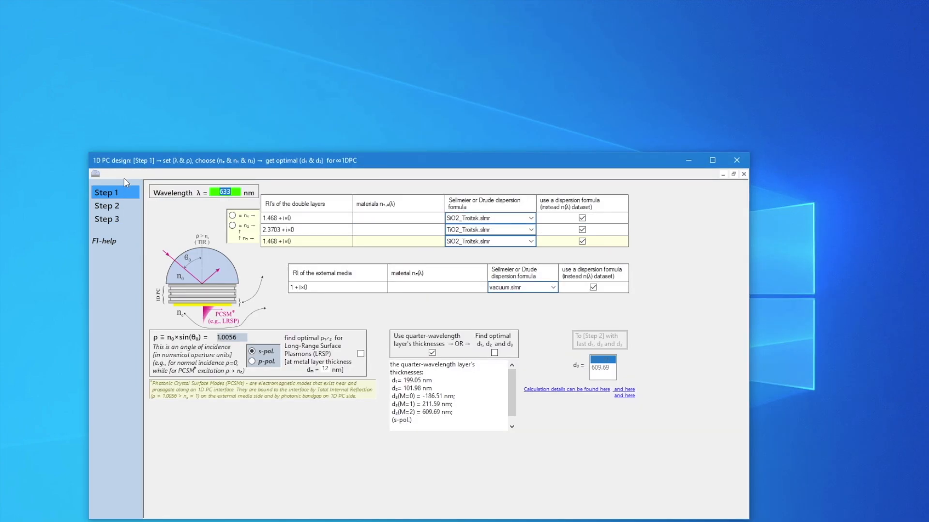
{"action": "left_click", "coordinate": [114, 205]}
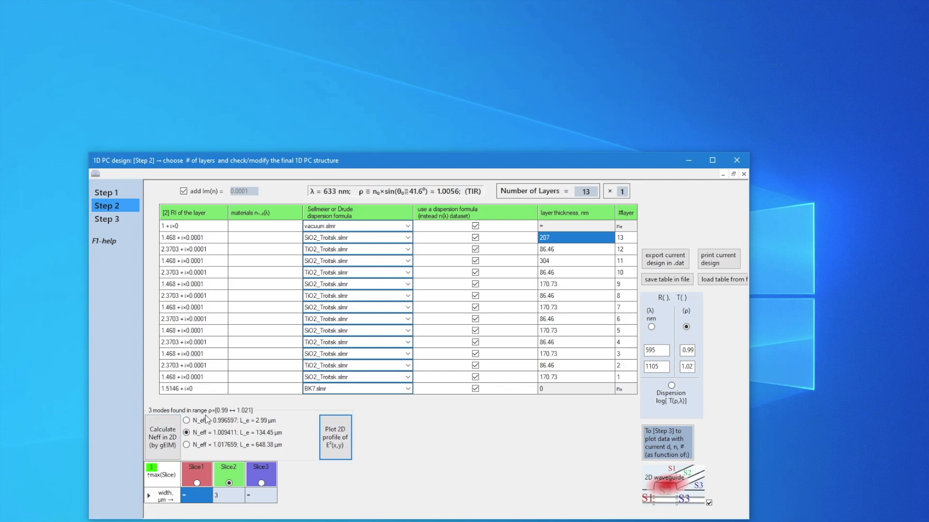
{"action": "left_click", "coordinate": [675, 436]}
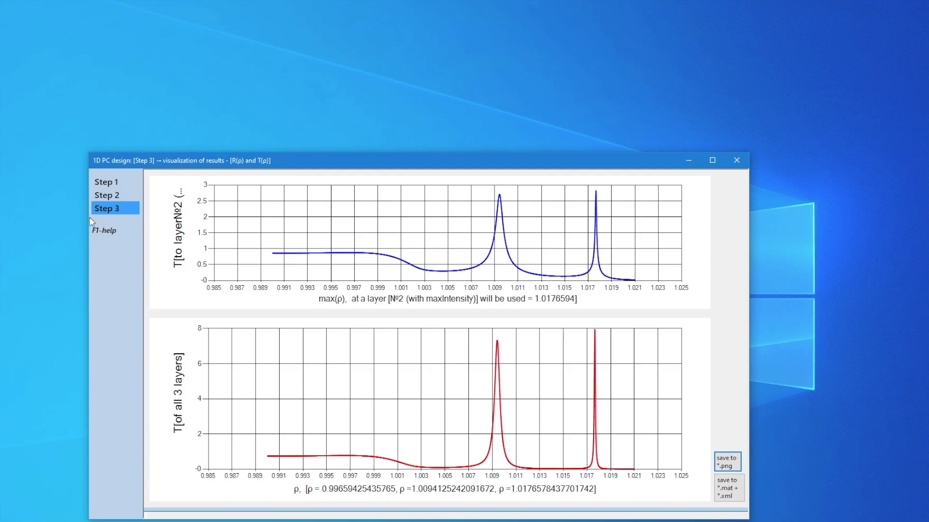
Plot the 2D profile of the 633 nm mode with N_eff = 0.996597 and return to the layer structure
{"action": "left_click", "coordinate": [106, 195]}
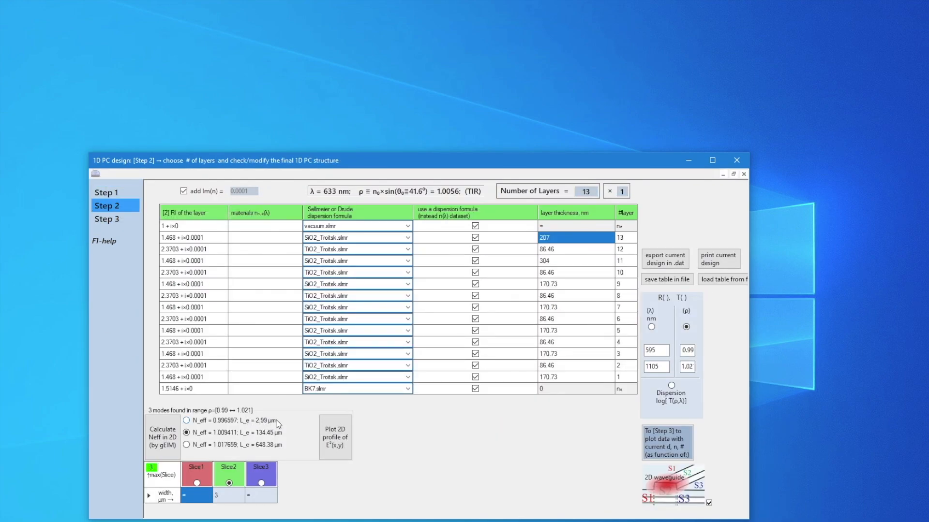
{"action": "left_click", "coordinate": [336, 437]}
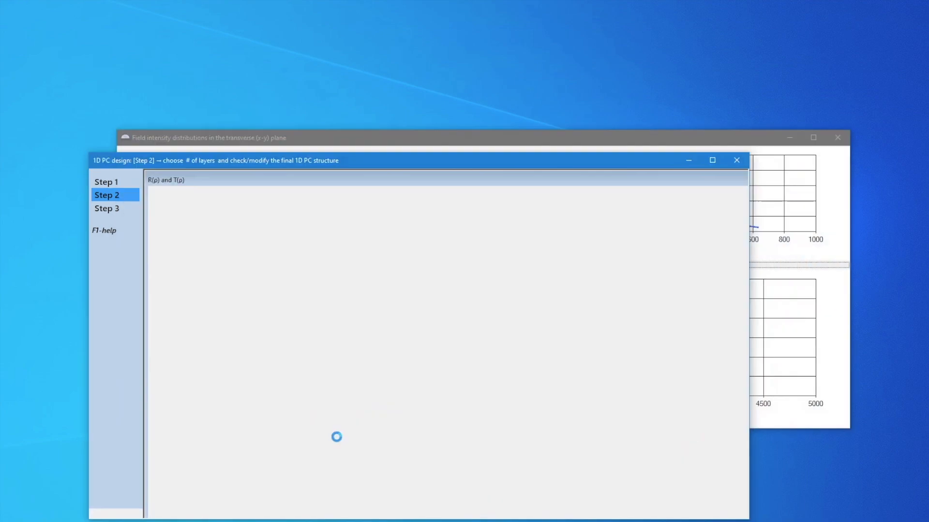
{"action": "left_click", "coordinate": [106, 195]}
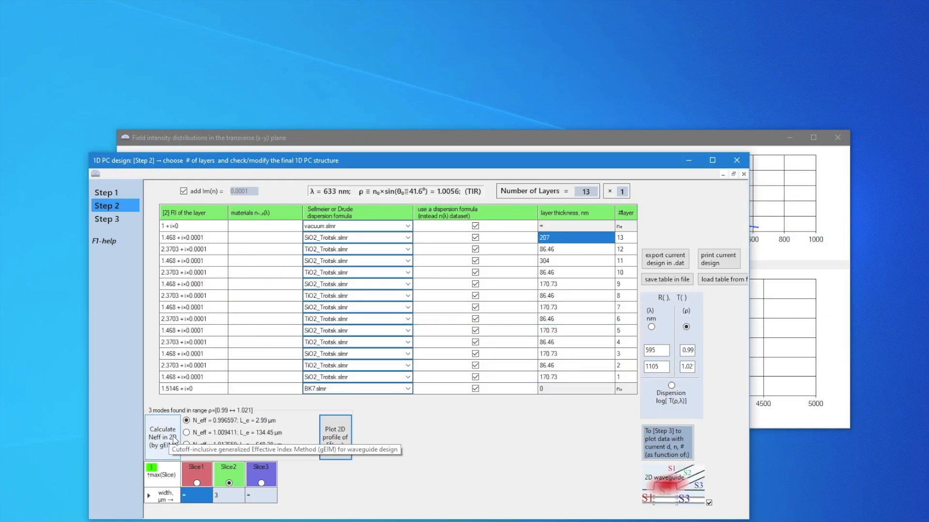
Set the design wavelength to 850 nm
{"action": "left_click", "coordinate": [106, 190]}
{"action": "type", "text": "8"}
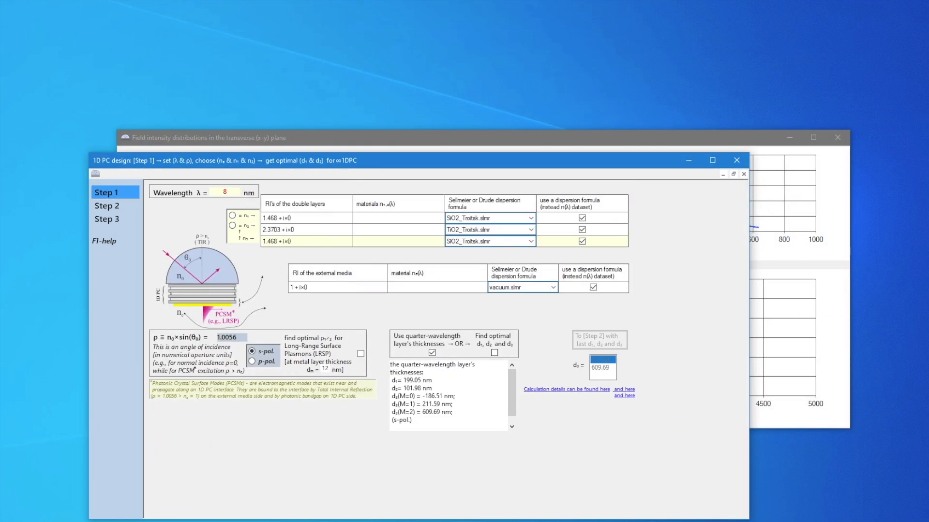
{"action": "type", "text": "50"}
{"action": "key", "text": "Return"}
Recalculate the 2D effective indices at 850 nm, plot the mode with N_eff = 1.001113, and close its field distribution window
{"action": "left_click", "coordinate": [106, 206]}
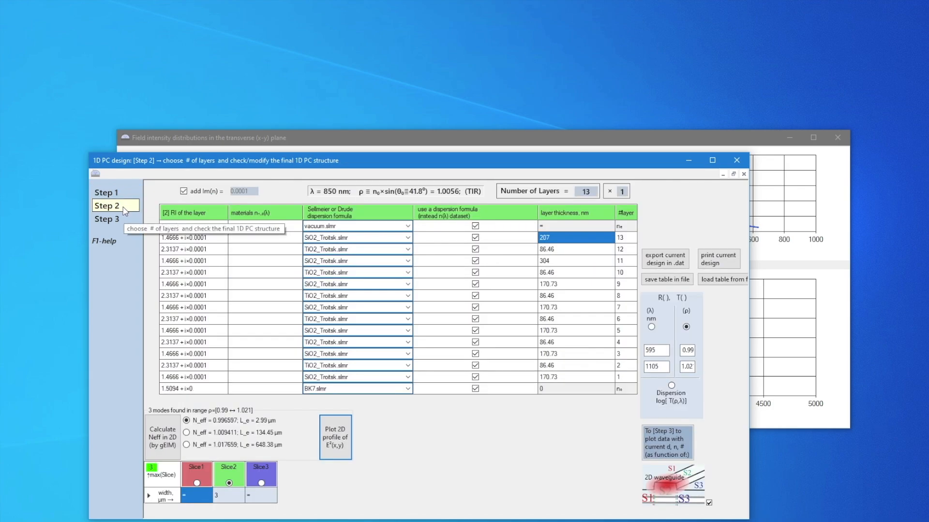
{"action": "left_click", "coordinate": [155, 442]}
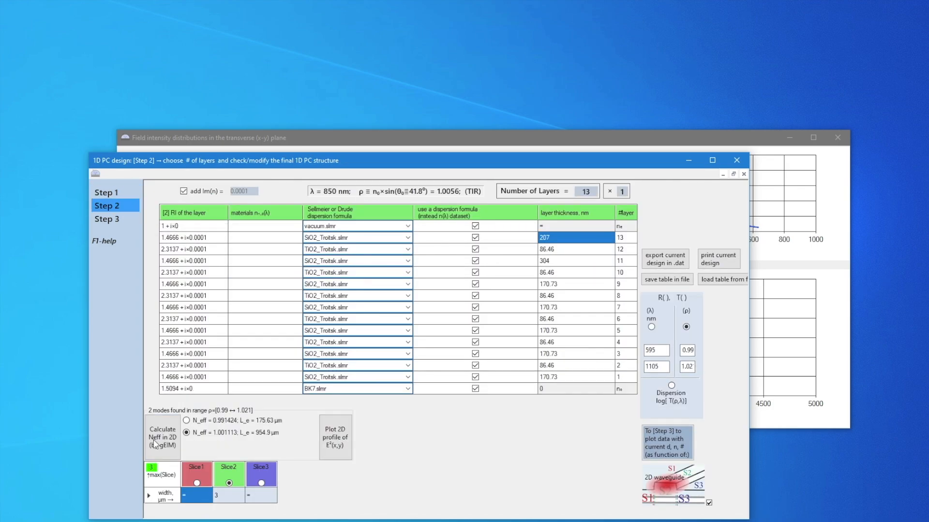
{"action": "left_click", "coordinate": [334, 438]}
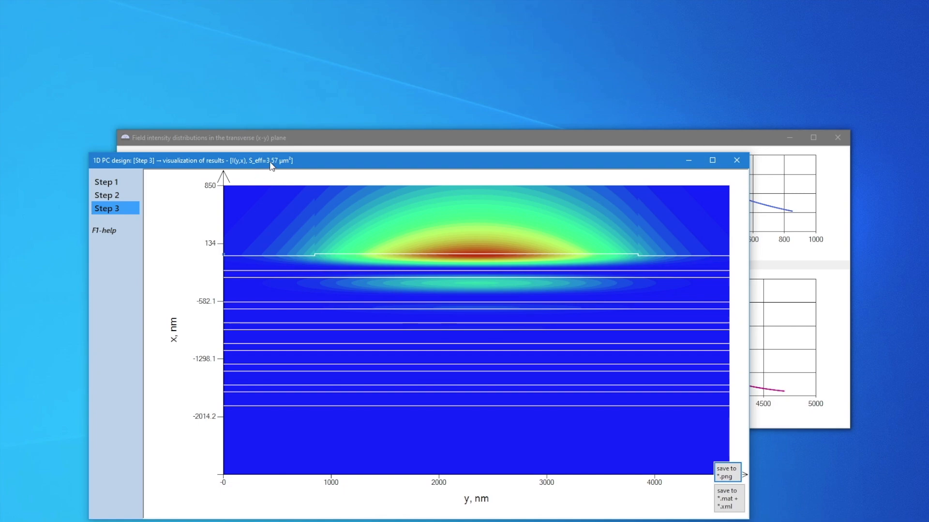
{"action": "left_click", "coordinate": [842, 140]}
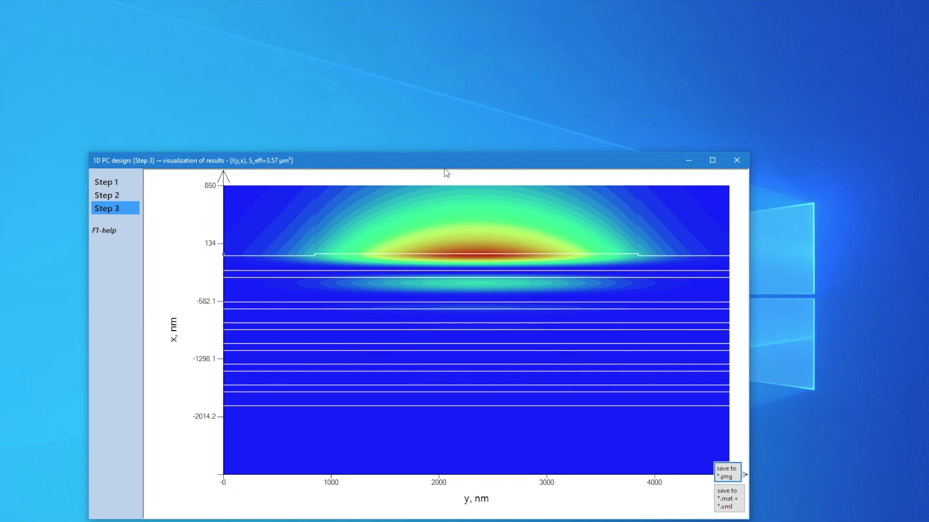
Turn off the 2D waveguide option in the layer structure and duplicate layer 13
{"action": "left_click", "coordinate": [114, 195]}
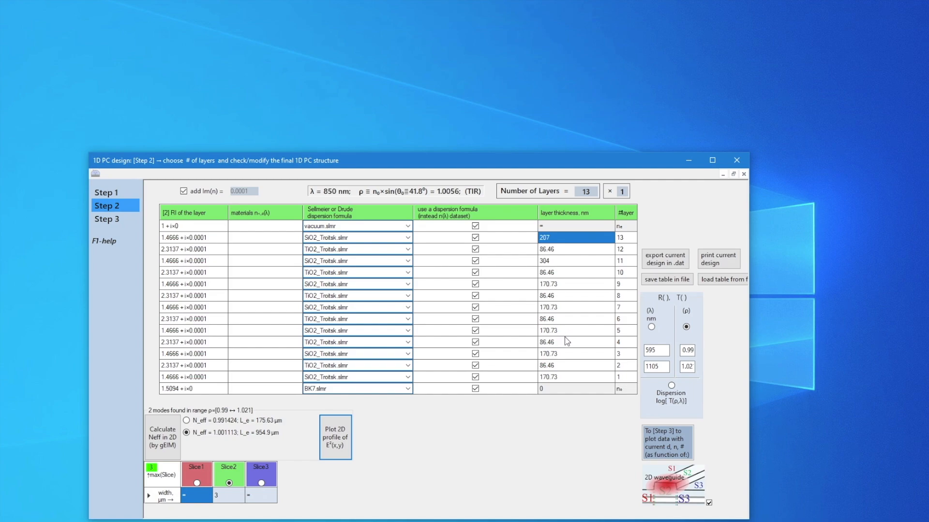
{"action": "left_click", "coordinate": [709, 503]}
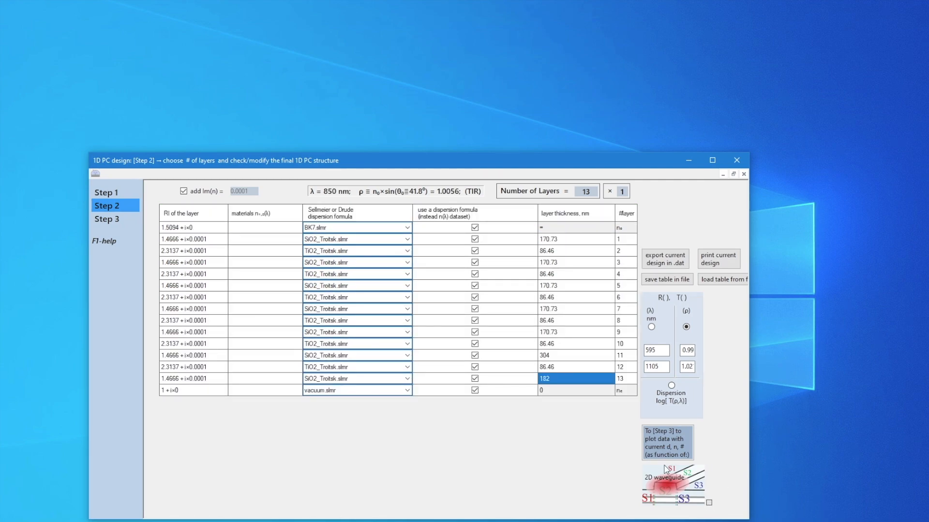
{"action": "double_click", "coordinate": [624, 378]}
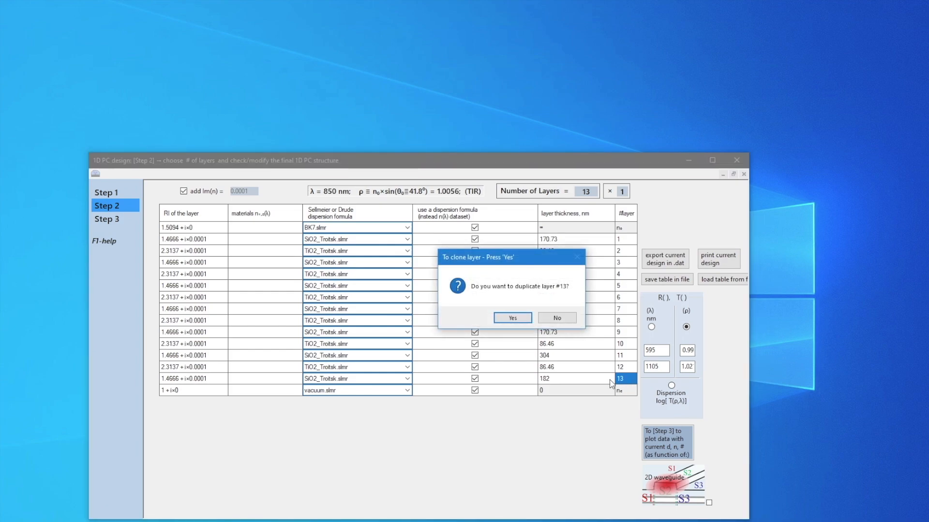
{"action": "left_click", "coordinate": [513, 317]}
Set the duplicated layer 14 to a thickness of 2000 nm with the vacuum.slmr dispersion formula
{"action": "left_click", "coordinate": [552, 389]}
{"action": "left_click", "coordinate": [568, 390]}
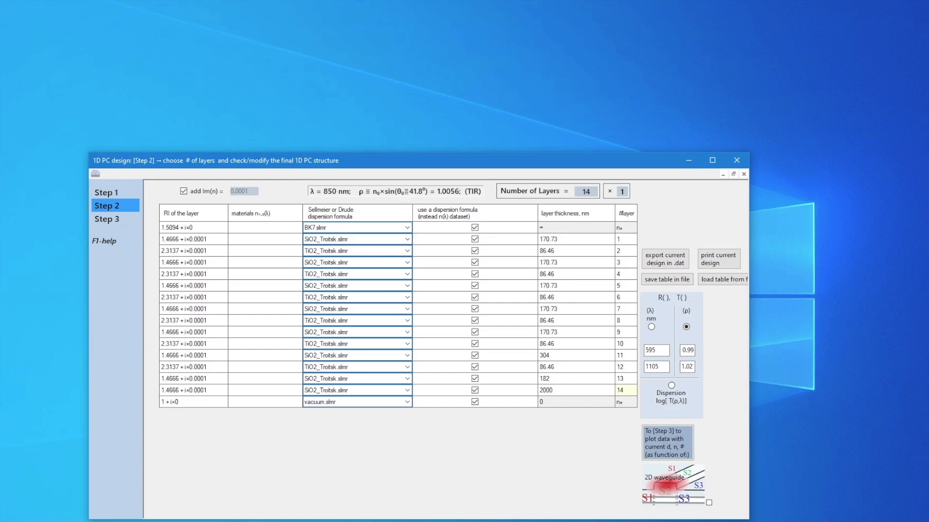
{"action": "left_click", "coordinate": [407, 390]}
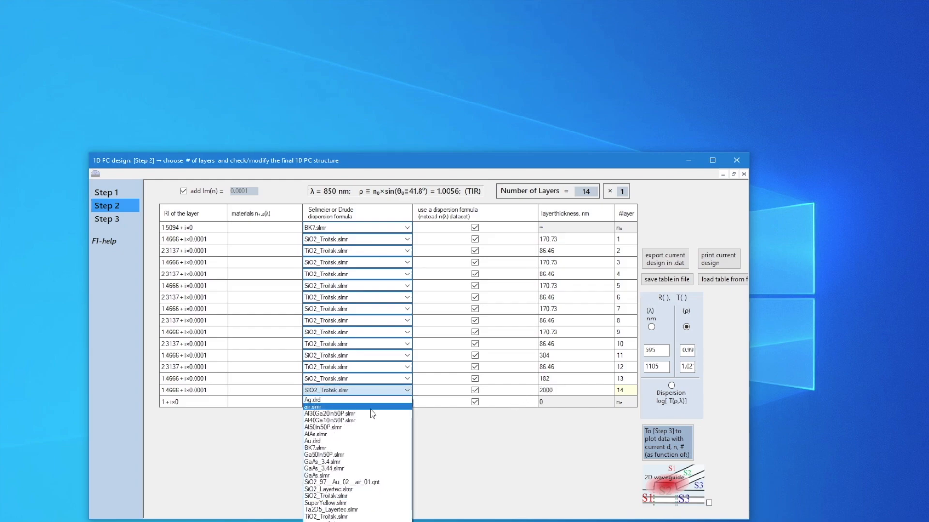
{"action": "left_click", "coordinate": [350, 521]}
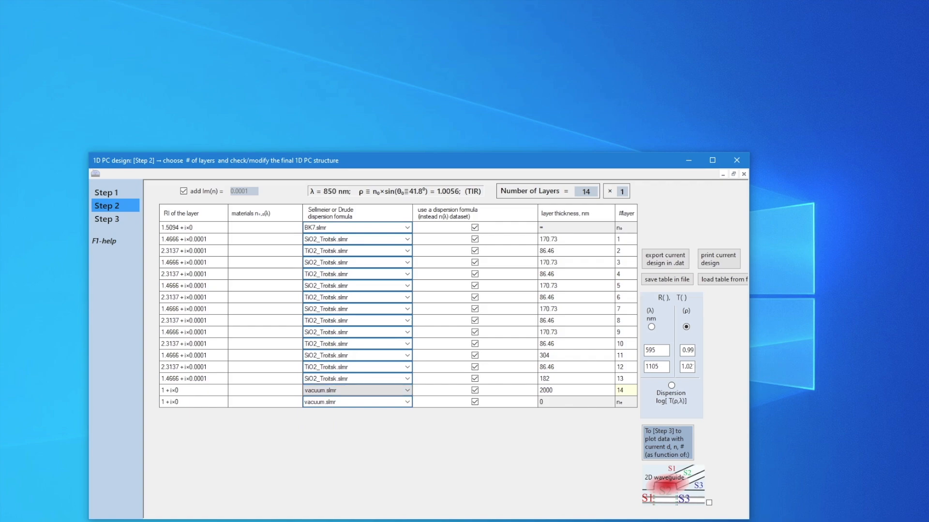
Turn the 2D waveguide option back on and set layer 13's thickness in Slice2 to 207 nm
{"action": "left_click", "coordinate": [709, 503]}
{"action": "left_click", "coordinate": [585, 319]}
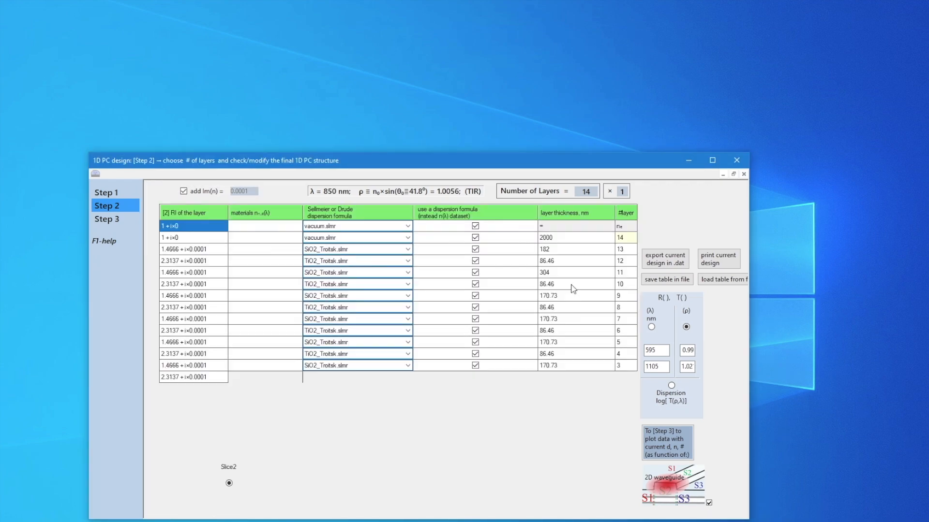
{"action": "left_click", "coordinate": [571, 246]}
{"action": "left_click", "coordinate": [565, 247]}
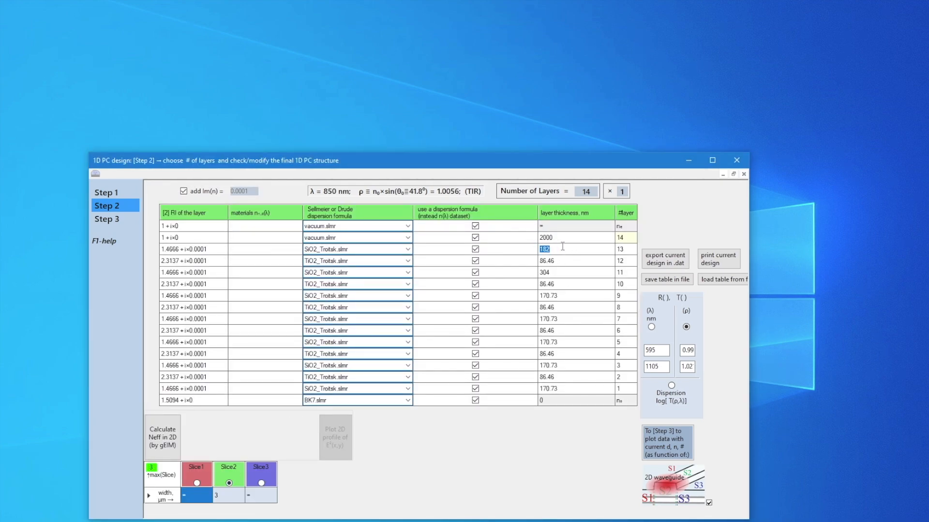
{"action": "type", "text": "207"}
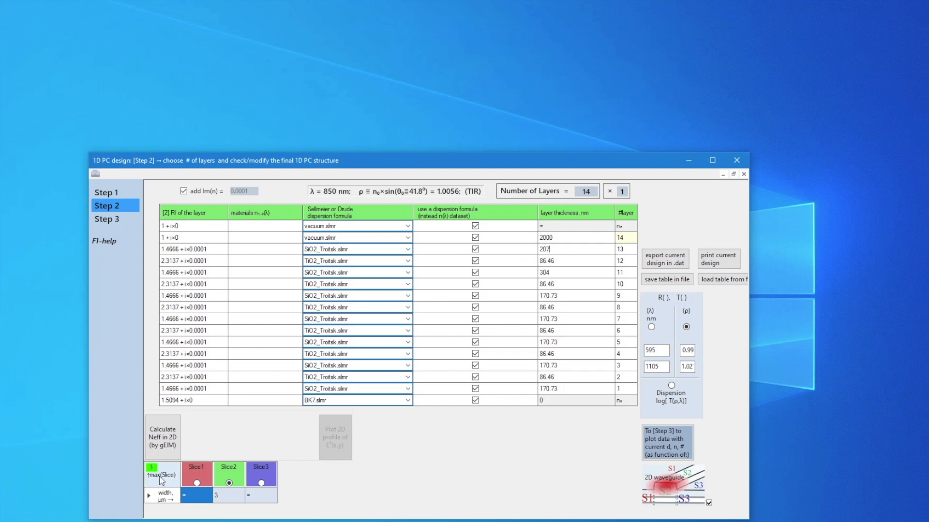
{"action": "key", "text": "Return"}
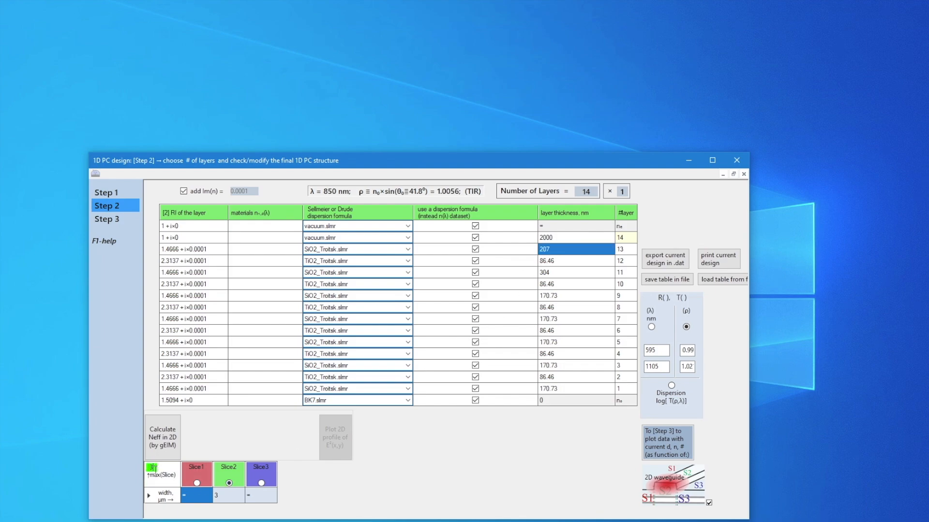
Split the waveguide structure into 5 slices
{"action": "type", "text": "5"}
{"action": "key", "text": "Return"}
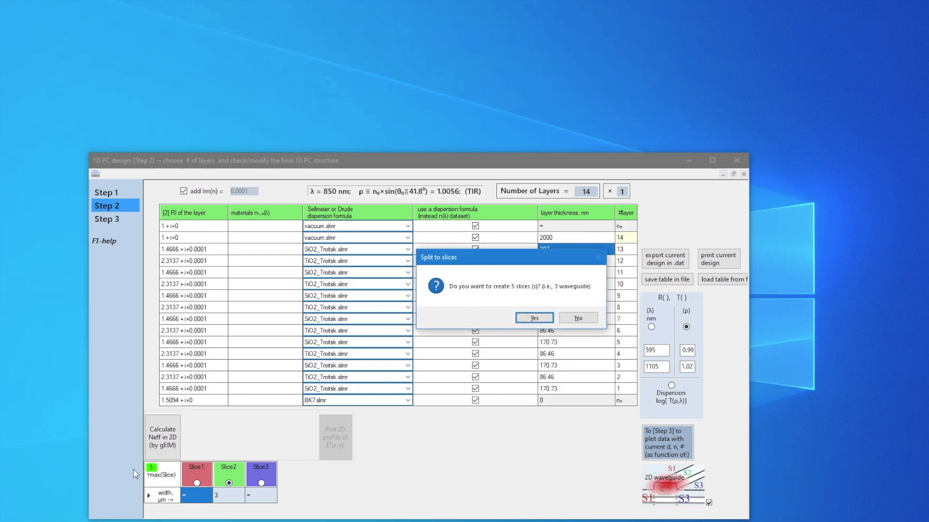
{"action": "key", "text": "Return"}
Set Slice3's width to 3 µm and its layer 13 thickness to 207 nm
{"action": "left_click", "coordinate": [259, 496]}
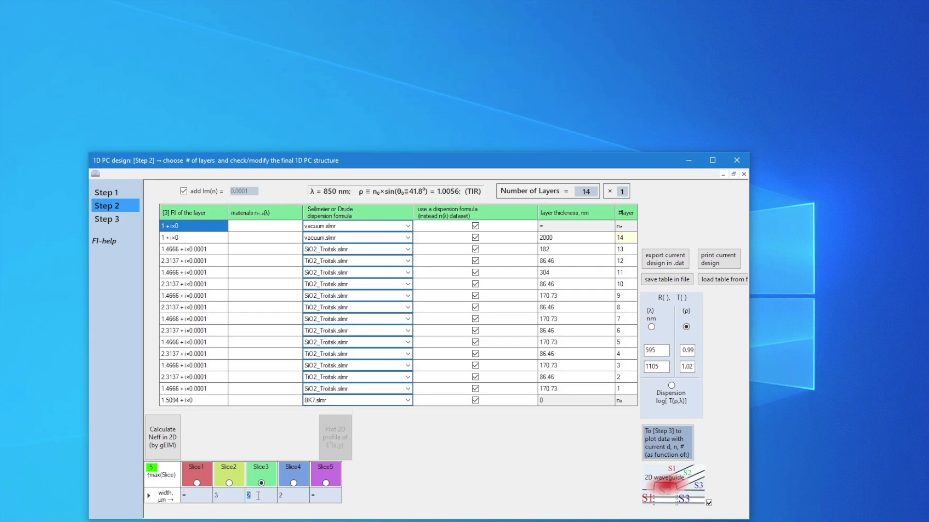
{"action": "left_click", "coordinate": [556, 249]}
{"action": "type", "text": "2"}
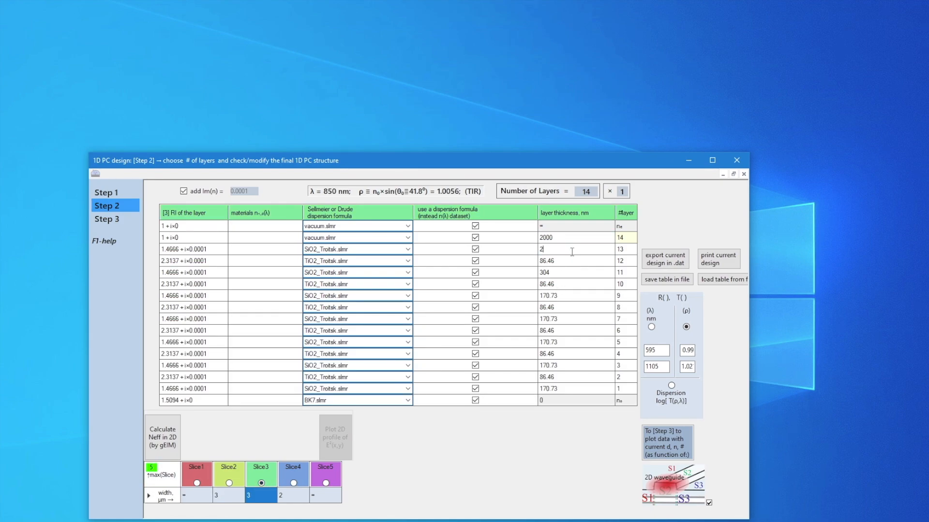
{"action": "type", "text": "07"}
Set layer 13's thickness in Slice2 to 182 nm and Slice4's width to 3 µm, and check the layers of Slice4, Slice5 and Slice3
{"action": "left_click", "coordinate": [229, 483]}
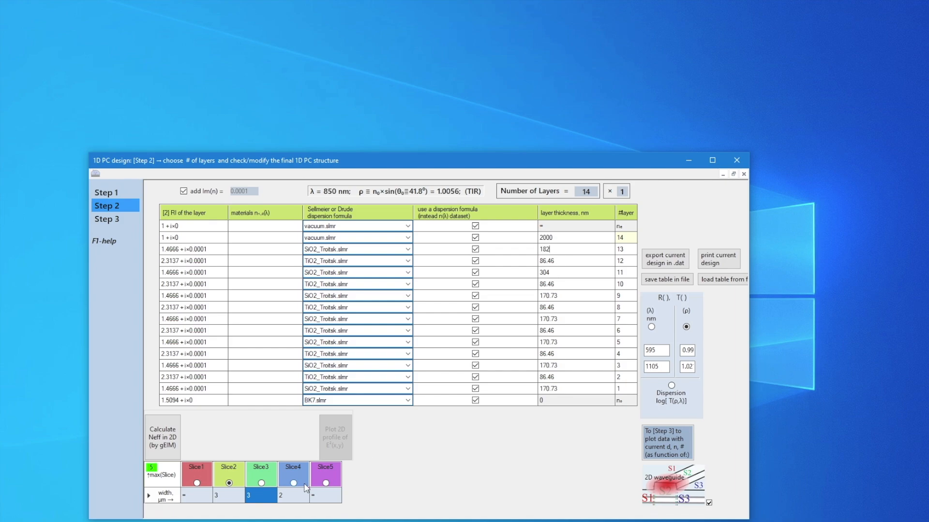
{"action": "left_click", "coordinate": [290, 495]}
{"action": "type", "text": "3"}
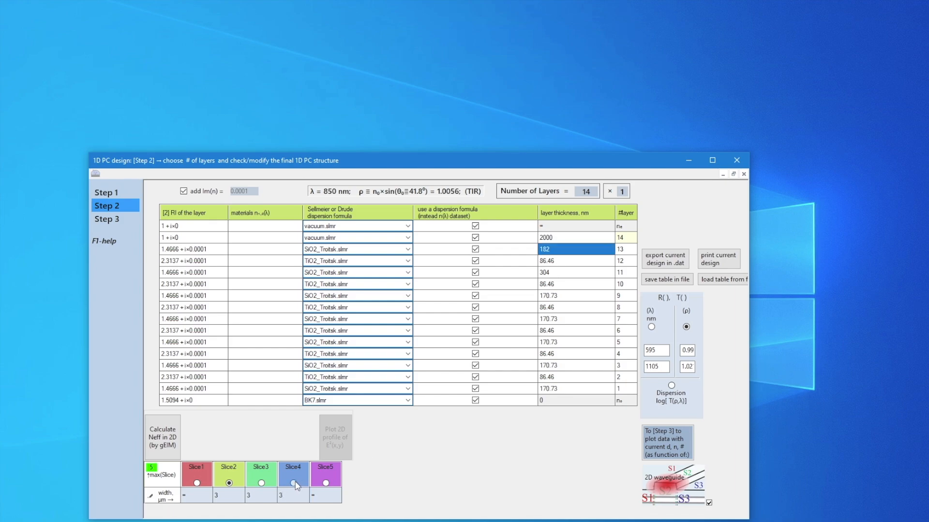
{"action": "left_click", "coordinate": [294, 483]}
{"action": "left_click", "coordinate": [326, 483]}
{"action": "left_click", "coordinate": [262, 483]}
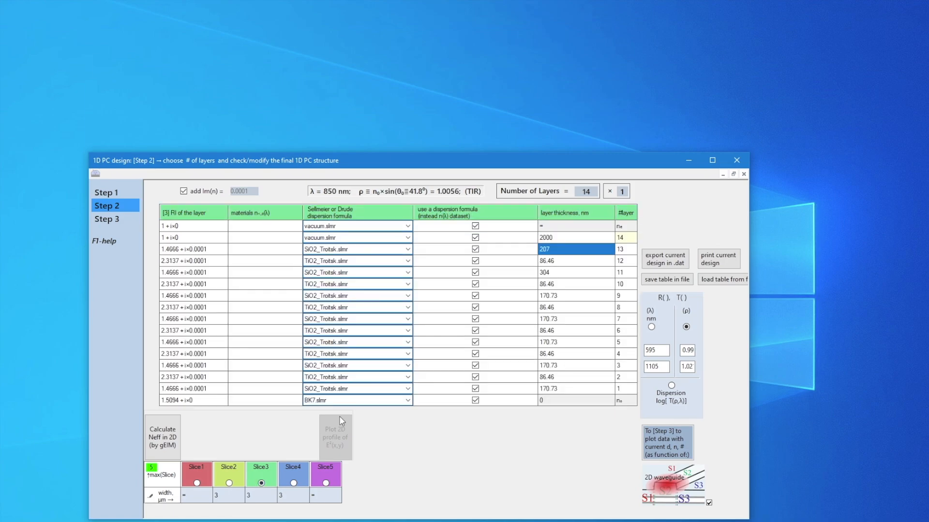
Calculate the five-slice structure's 2D effective indices, plot the 2D profile of the mode with N_eff = 1.000613, and exit the program
{"action": "left_click", "coordinate": [165, 441]}
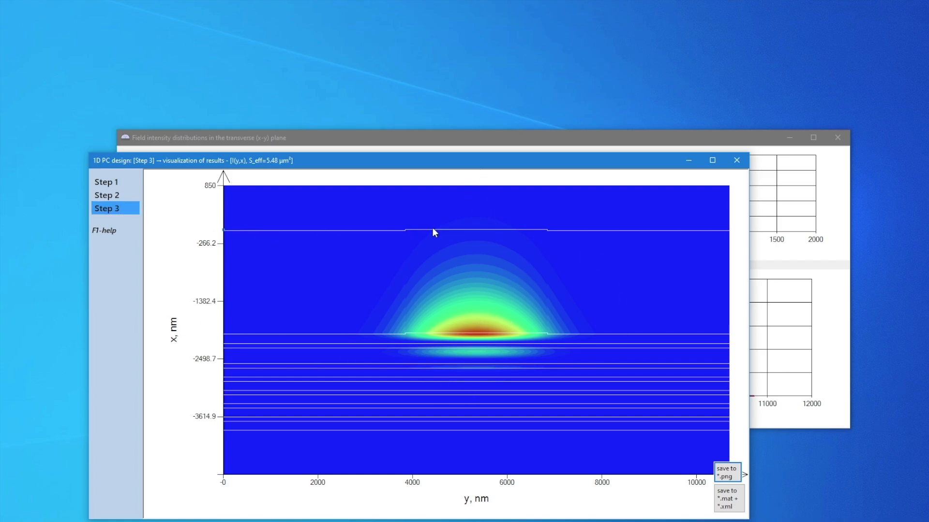
{"action": "left_click", "coordinate": [102, 196]}
{"action": "key", "text": "alt+F4"}
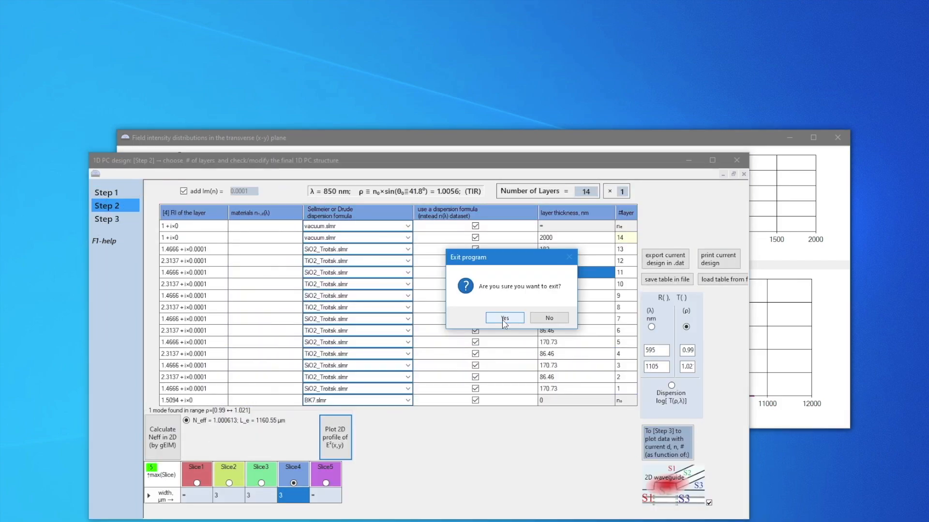